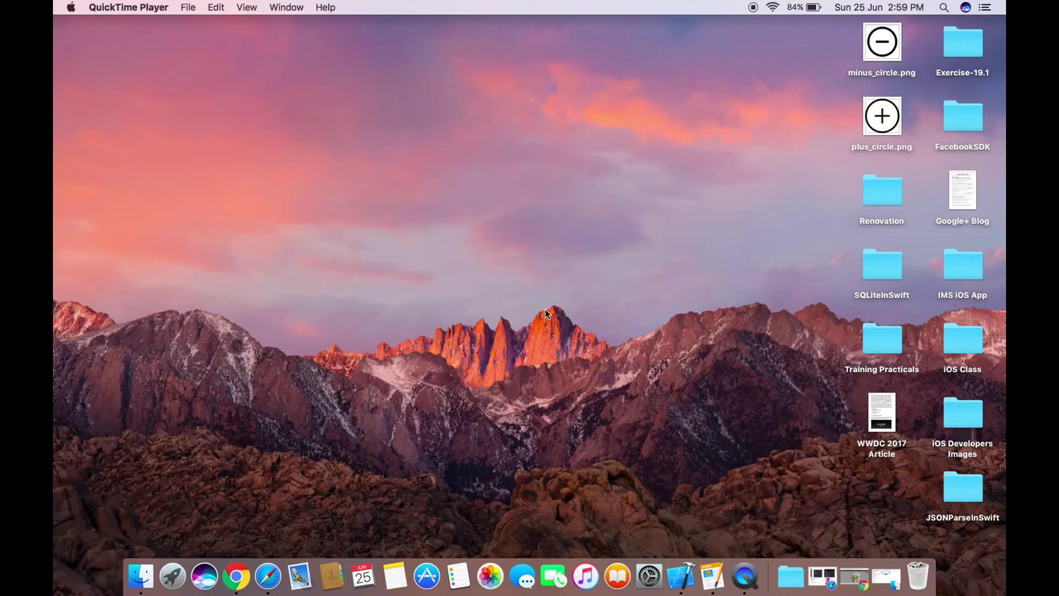
Launch Xcode and create the SliderDemo Single View Application project on the Desktop
{"action": "left_click", "coordinate": [681, 575]}
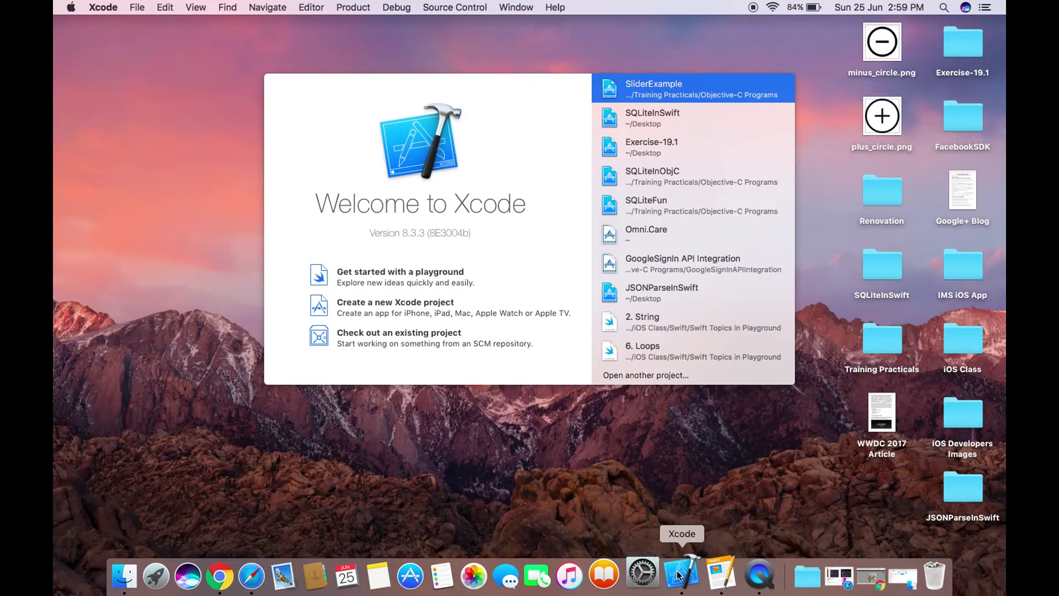
{"action": "left_click", "coordinate": [390, 306]}
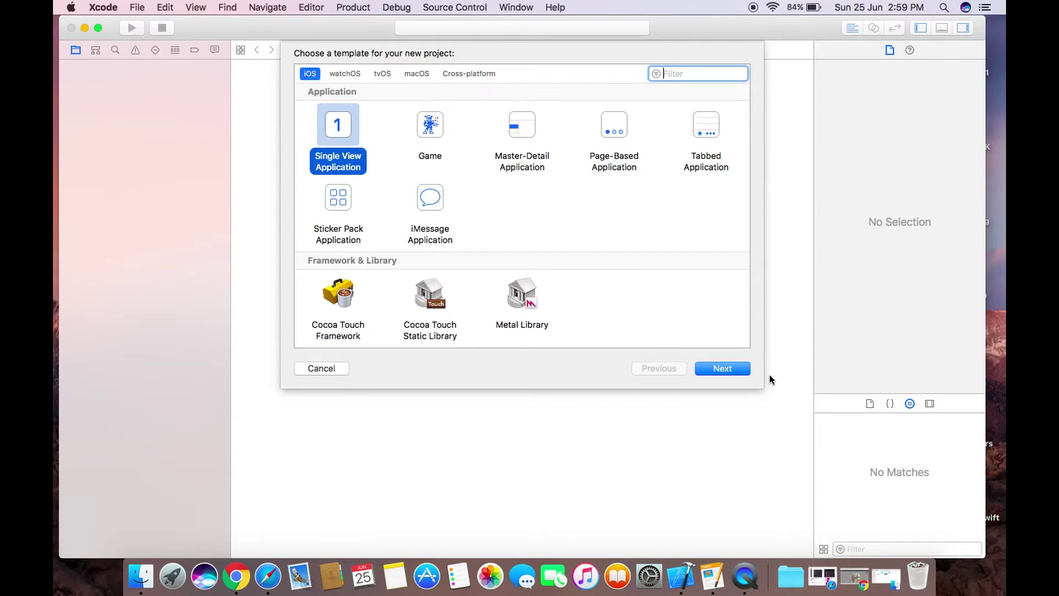
{"action": "left_click", "coordinate": [722, 368]}
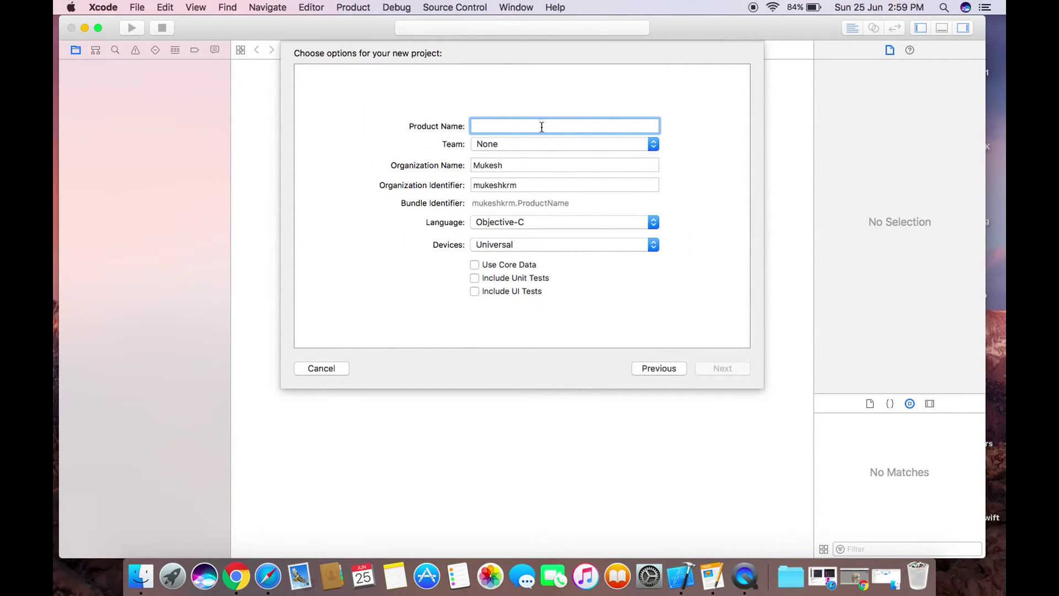
{"action": "type", "text": "S"}
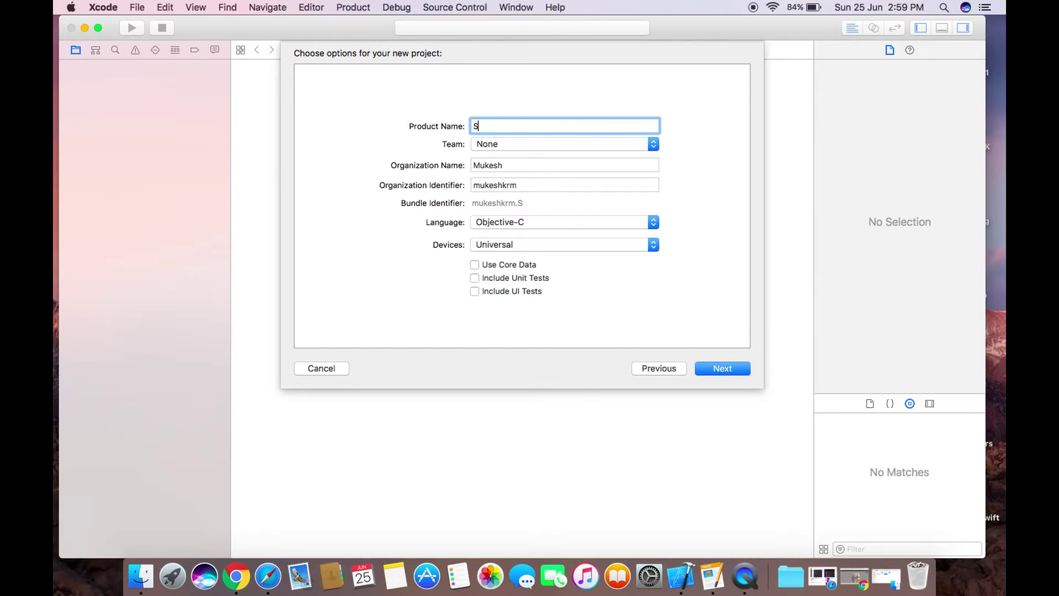
{"action": "type", "text": "liderDemo"}
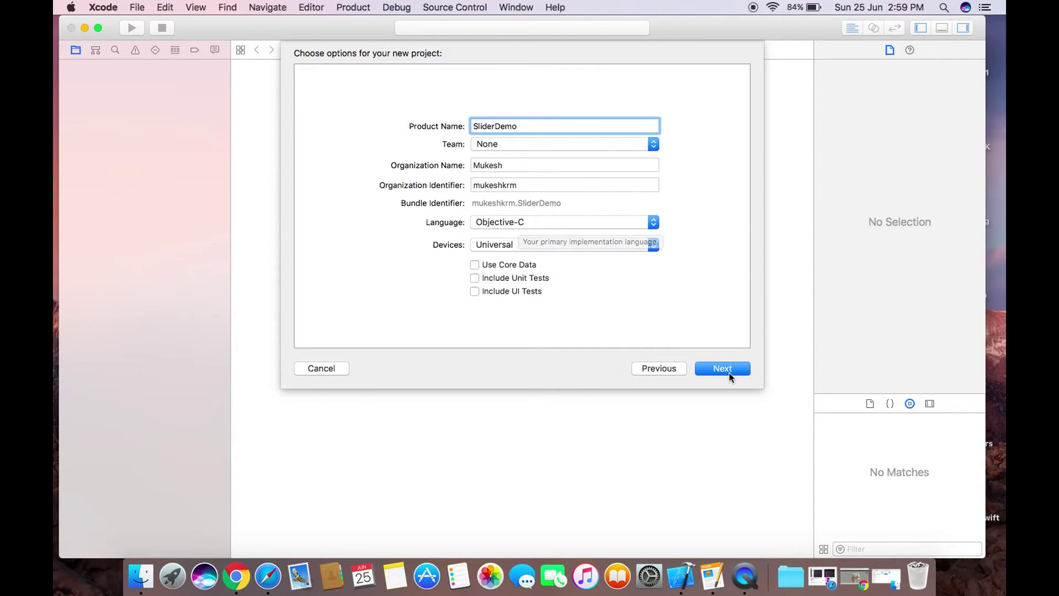
{"action": "key", "text": "Return"}
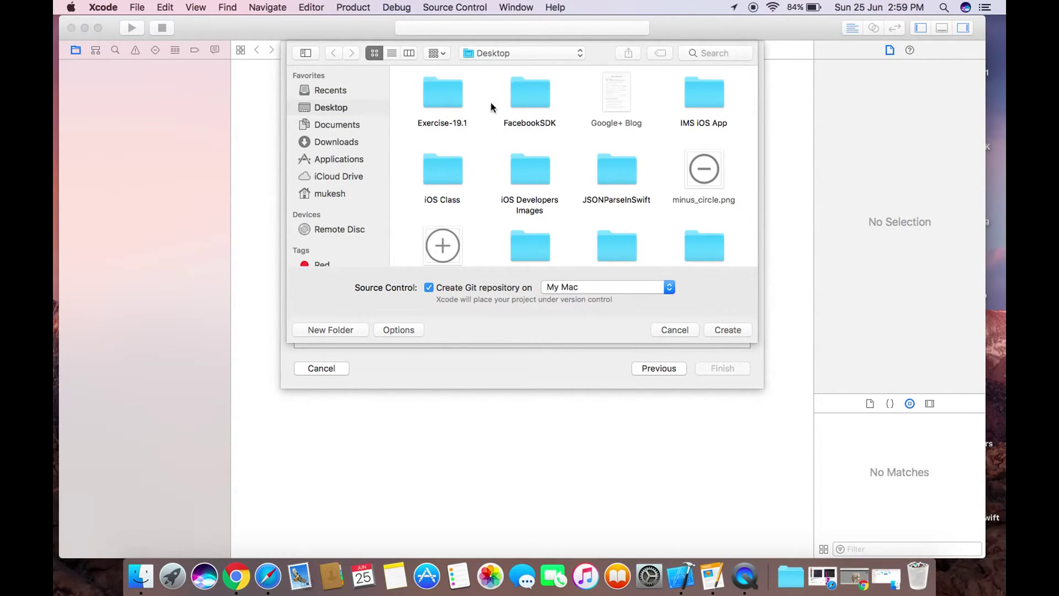
{"action": "left_click", "coordinate": [500, 54]}
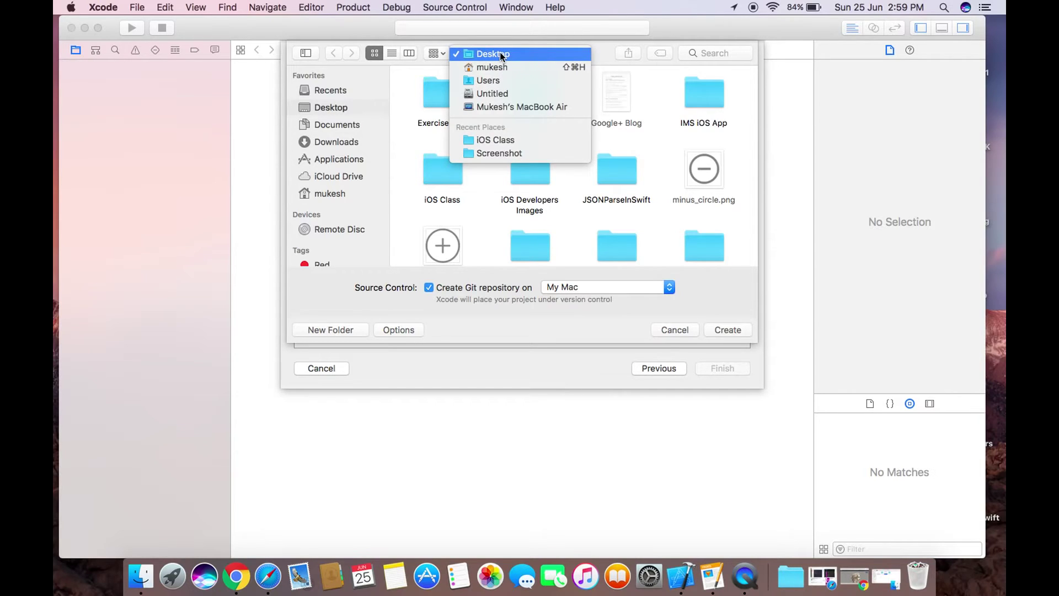
{"action": "left_click", "coordinate": [501, 56]}
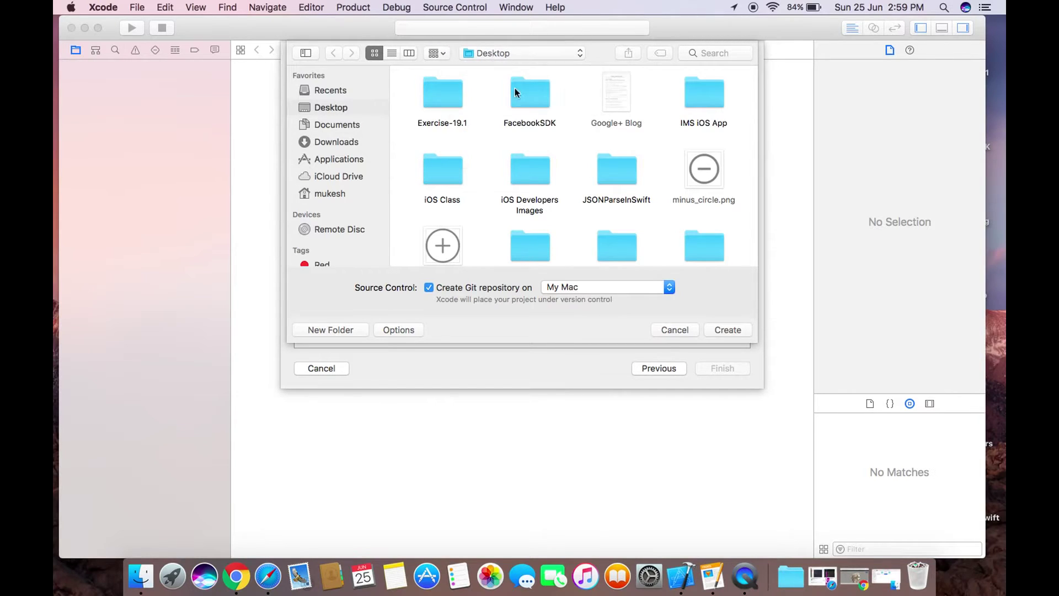
{"action": "left_click", "coordinate": [726, 329]}
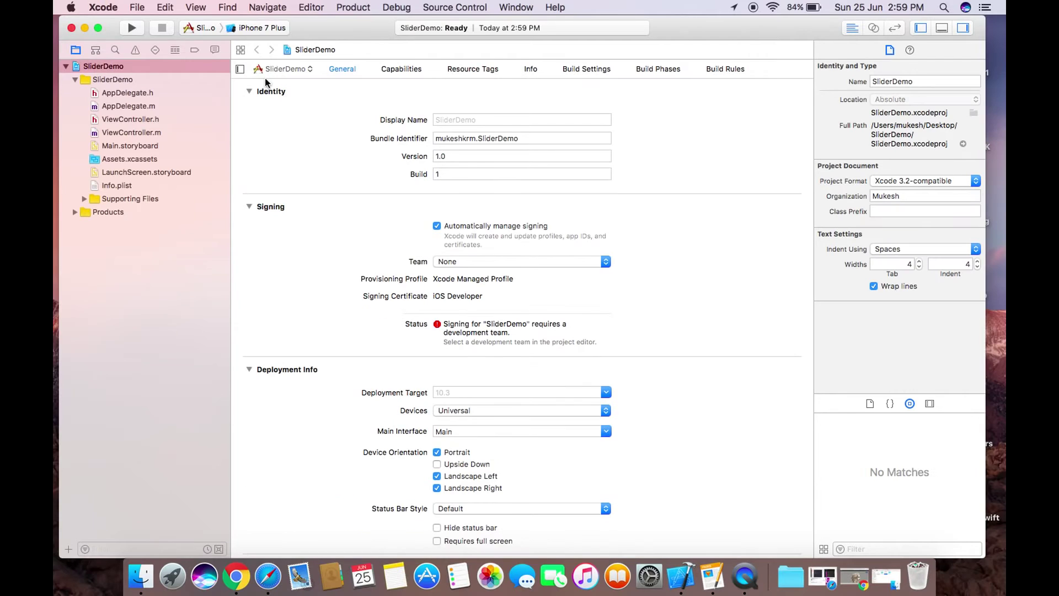
Make the Xcode window full screen and open Main.storyboard
{"action": "left_click", "coordinate": [106, 27]}
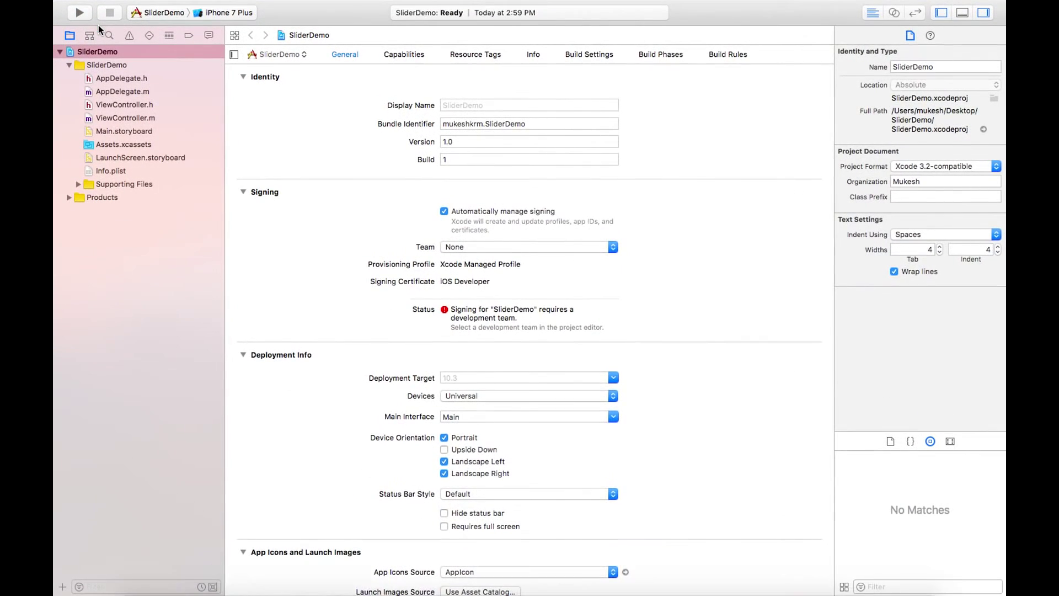
{"action": "left_click", "coordinate": [115, 131]}
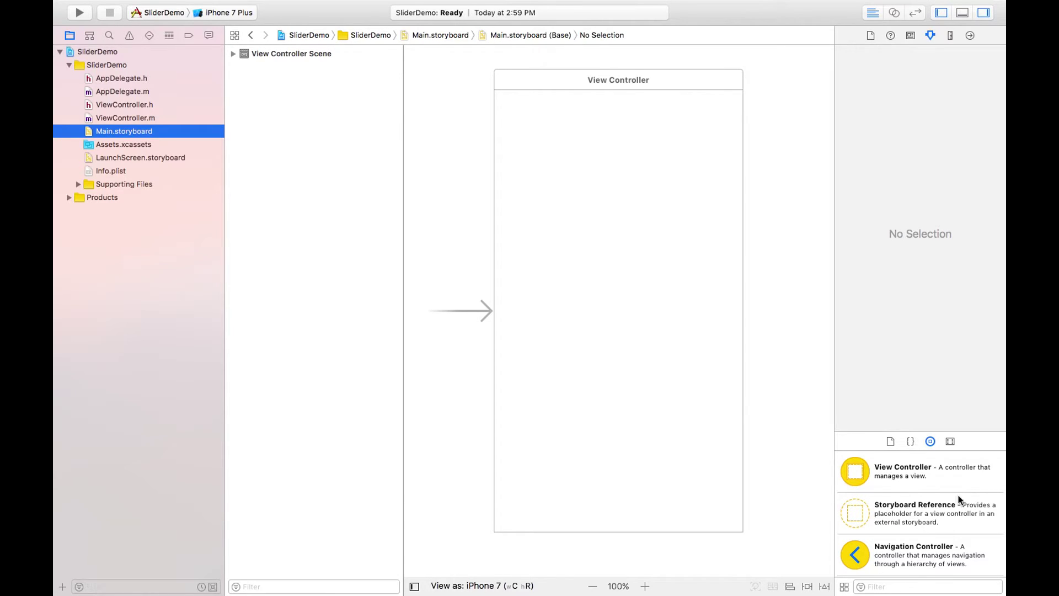
Drag a Slider from the filtered Object Library into the view and widen it on both sides
{"action": "left_click", "coordinate": [898, 587]}
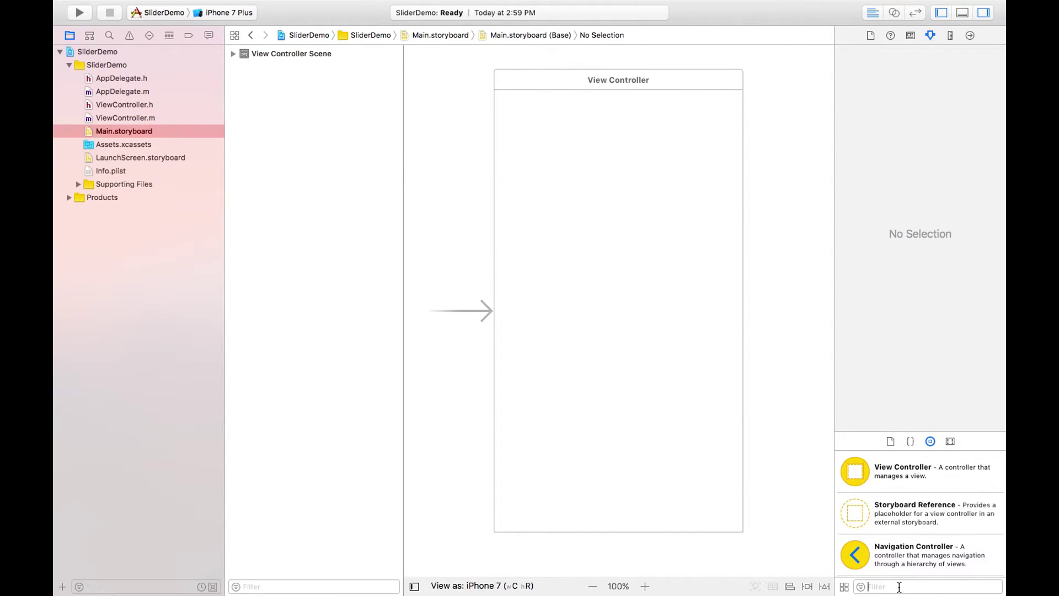
{"action": "type", "text": "slider"}
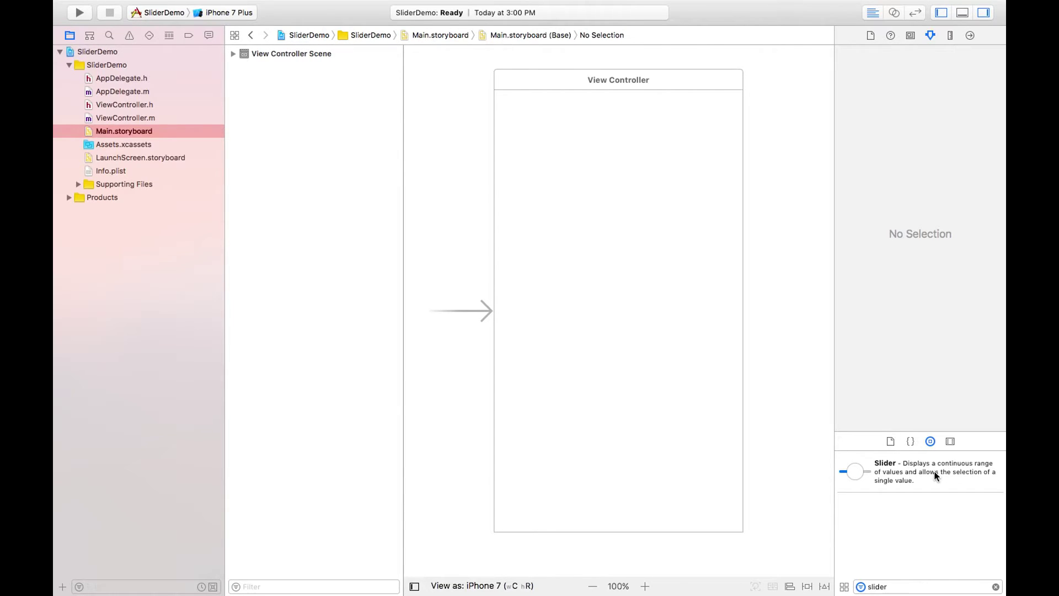
{"action": "left_click_drag", "start_coordinate": [937, 481], "coordinate": [618, 292]}
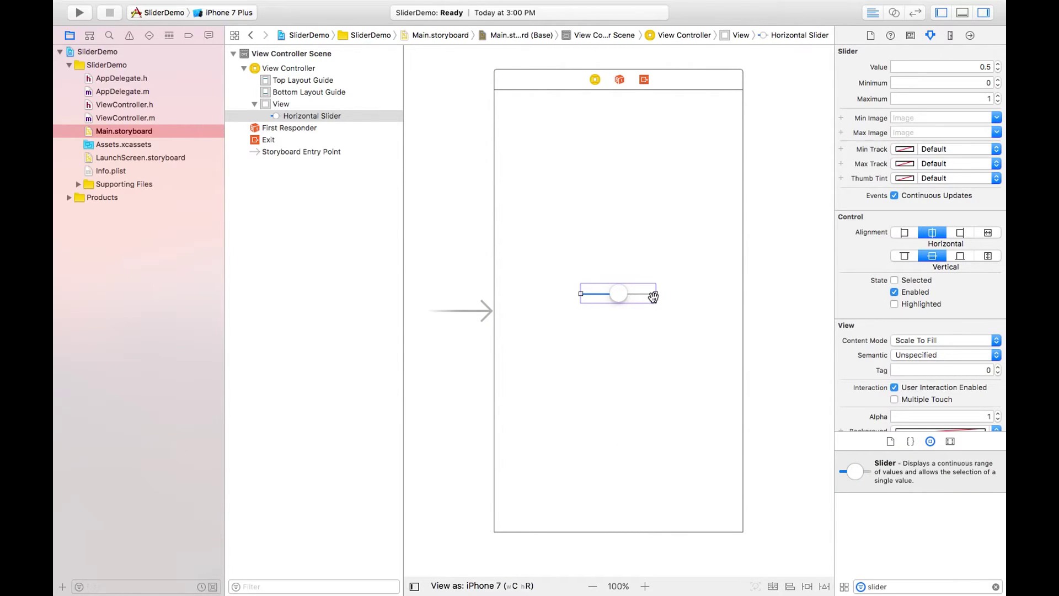
{"action": "left_click_drag", "start_coordinate": [657, 294], "coordinate": [707, 298]}
{"action": "left_click_drag", "start_coordinate": [579, 294], "coordinate": [529, 289]}
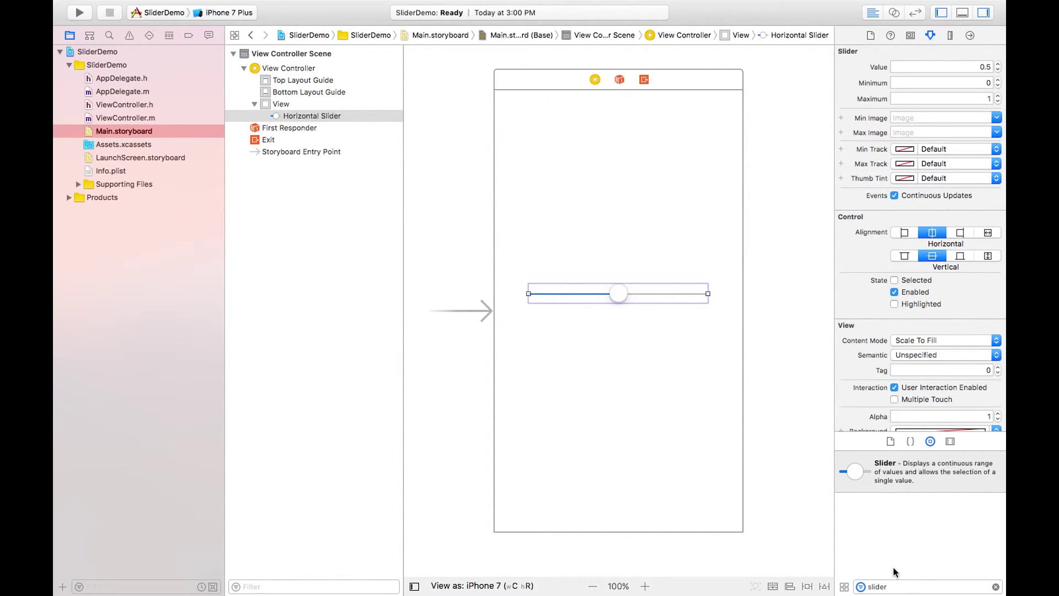
{"action": "double_click", "coordinate": [906, 586]}
{"action": "type", "text": "labl"}
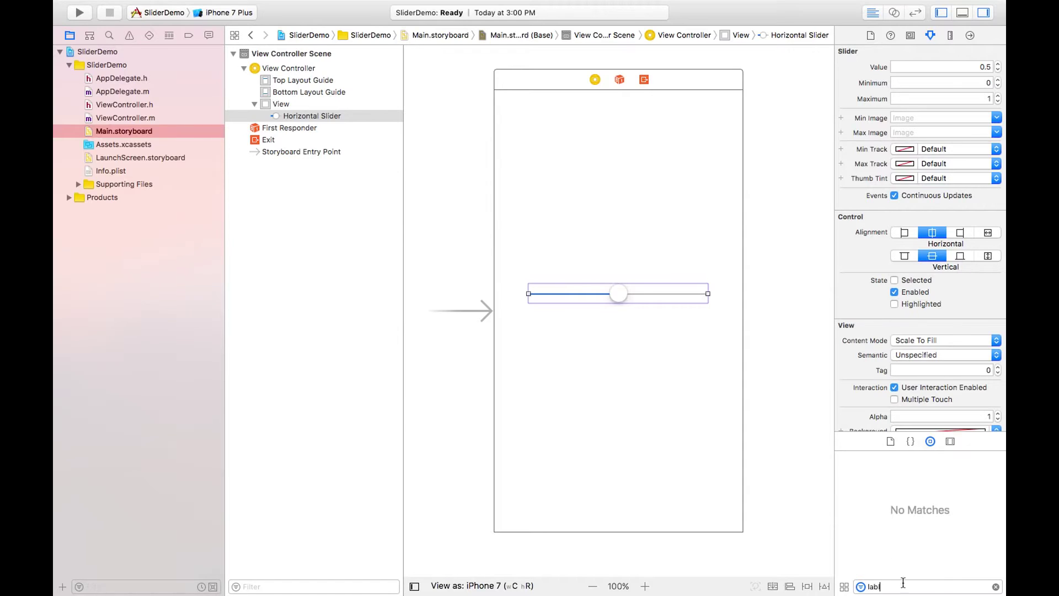
Place a Label from the Object Library above the slider
{"action": "key", "text": "BackSpace"}
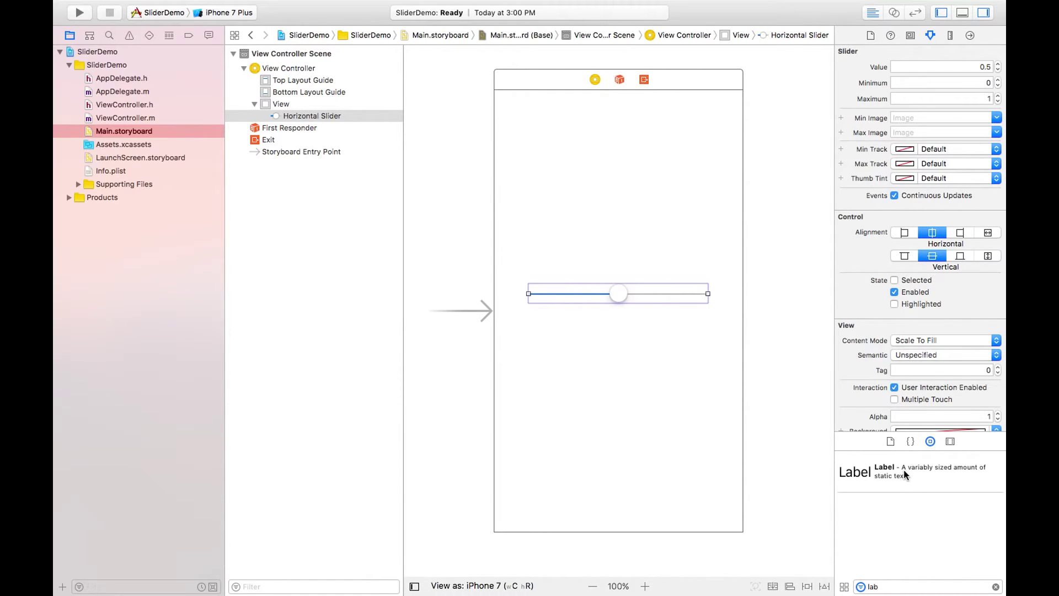
{"action": "left_click_drag", "start_coordinate": [904, 469], "coordinate": [616, 223]}
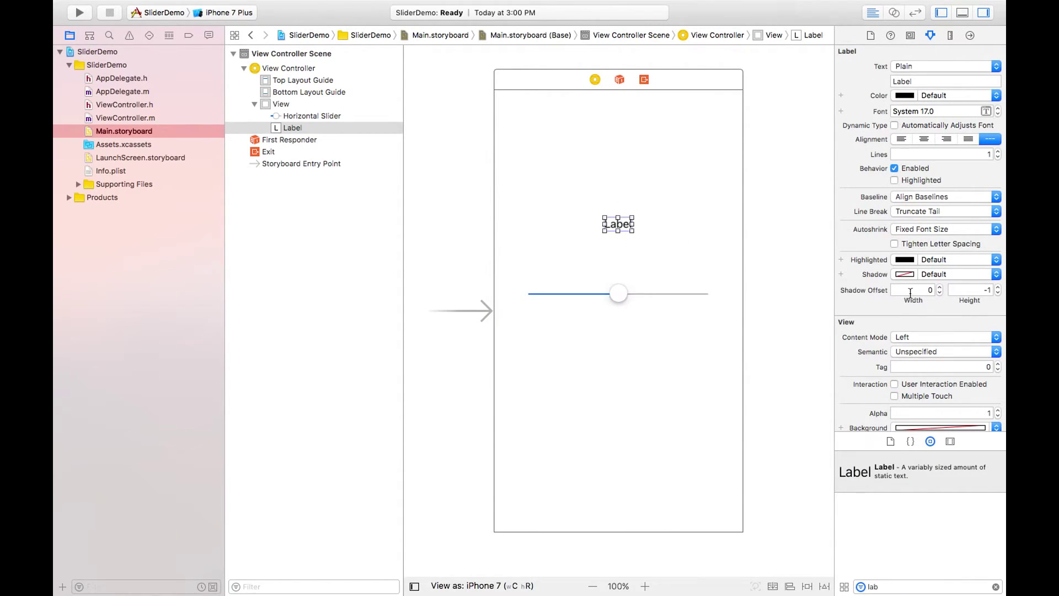
{"action": "scroll", "coordinate": [984, 324], "scroll_direction": "down", "scroll_amount": 2}
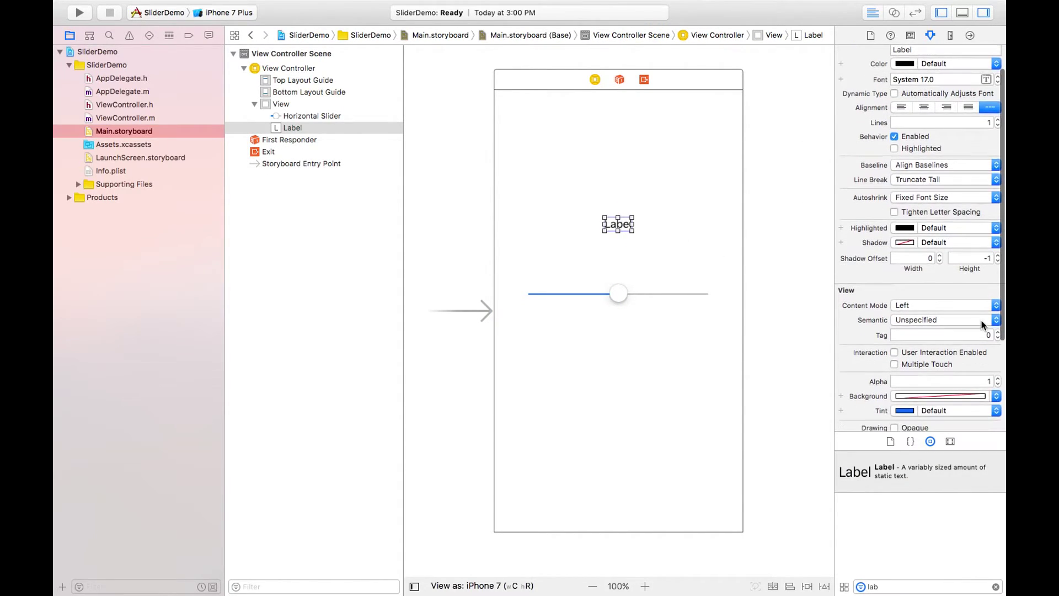
{"action": "left_click", "coordinate": [940, 395]}
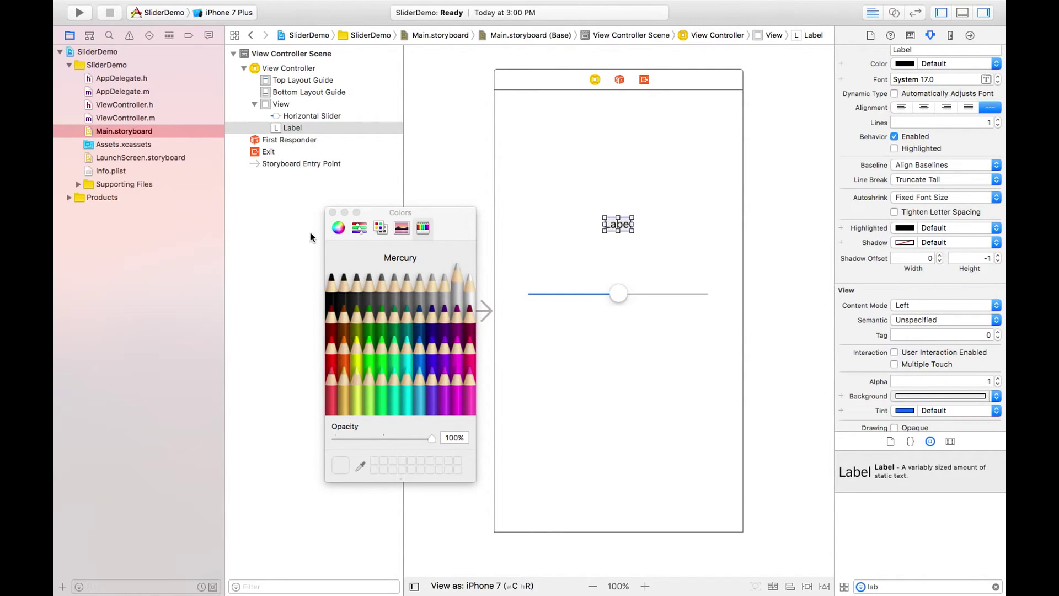
{"action": "left_click", "coordinate": [333, 213]}
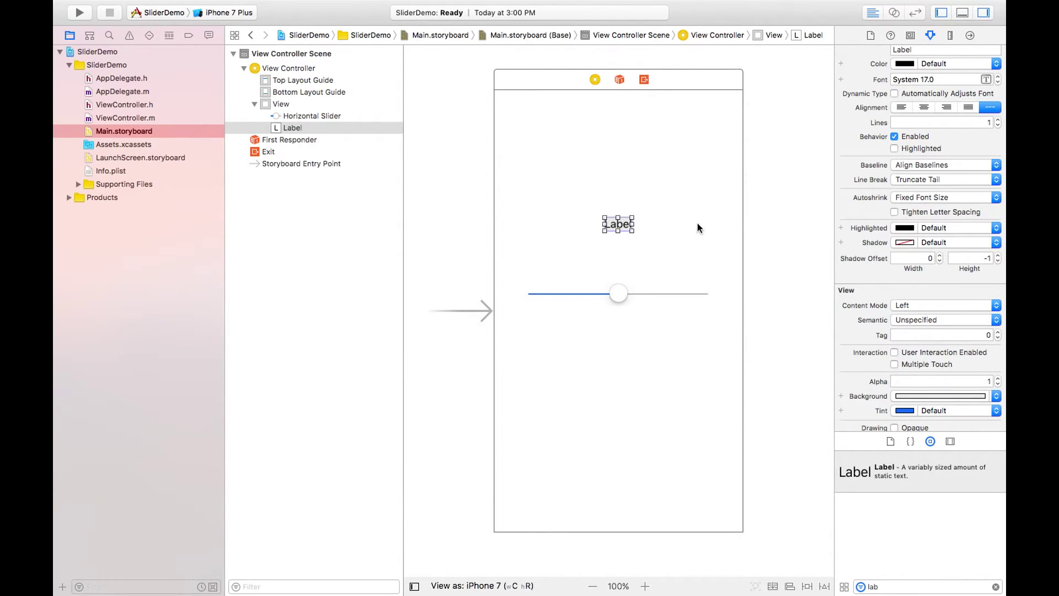
Center the label's text, clear its default text, and reselect the label
{"action": "left_click", "coordinate": [925, 108]}
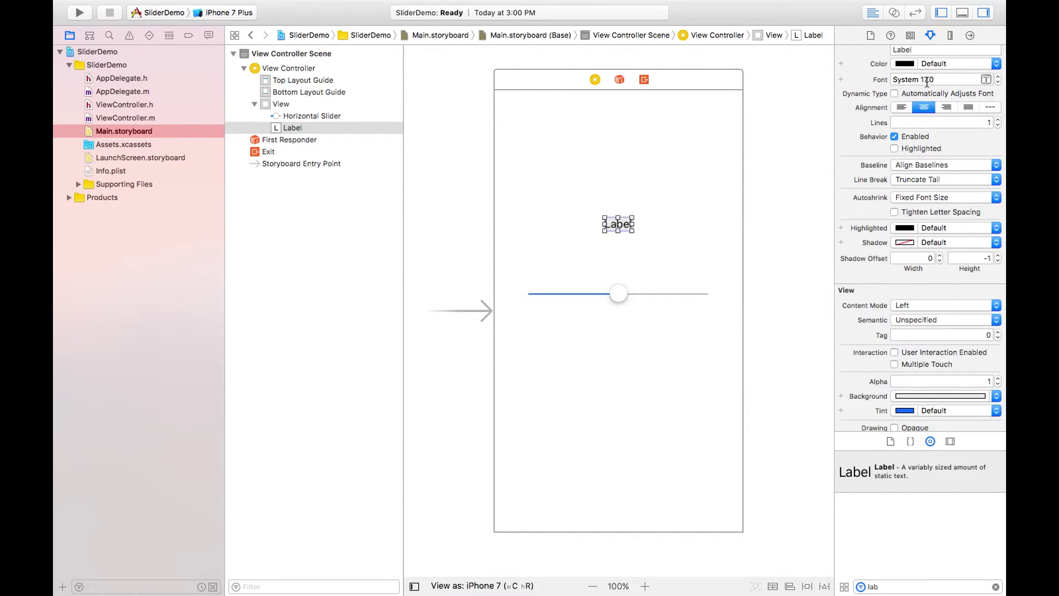
{"action": "scroll", "coordinate": [922, 85], "scroll_direction": "up", "scroll_amount": 3}
{"action": "left_click", "coordinate": [916, 82]}
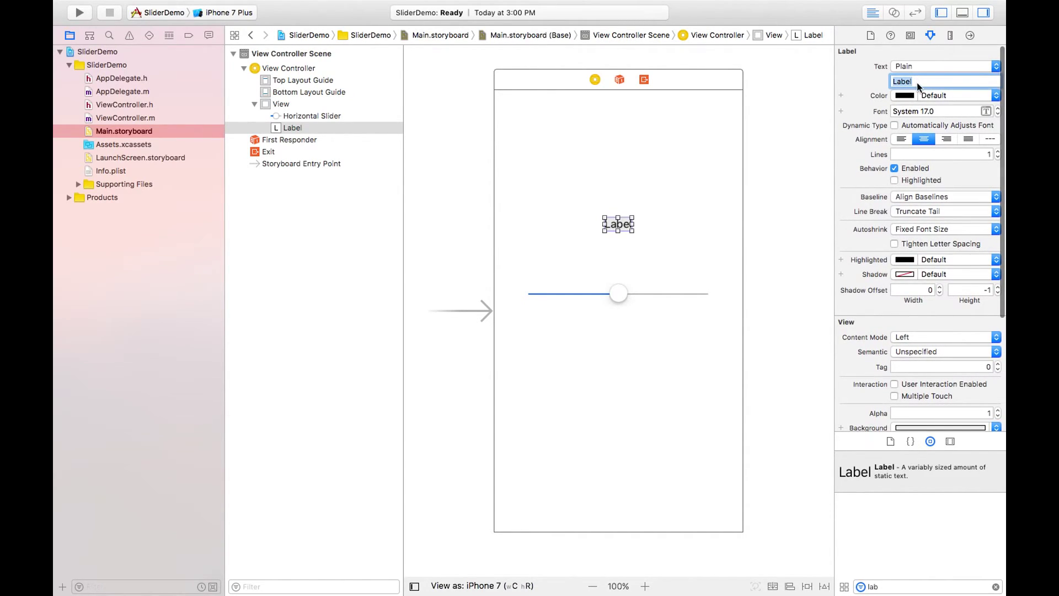
{"action": "double_click", "coordinate": [678, 248]}
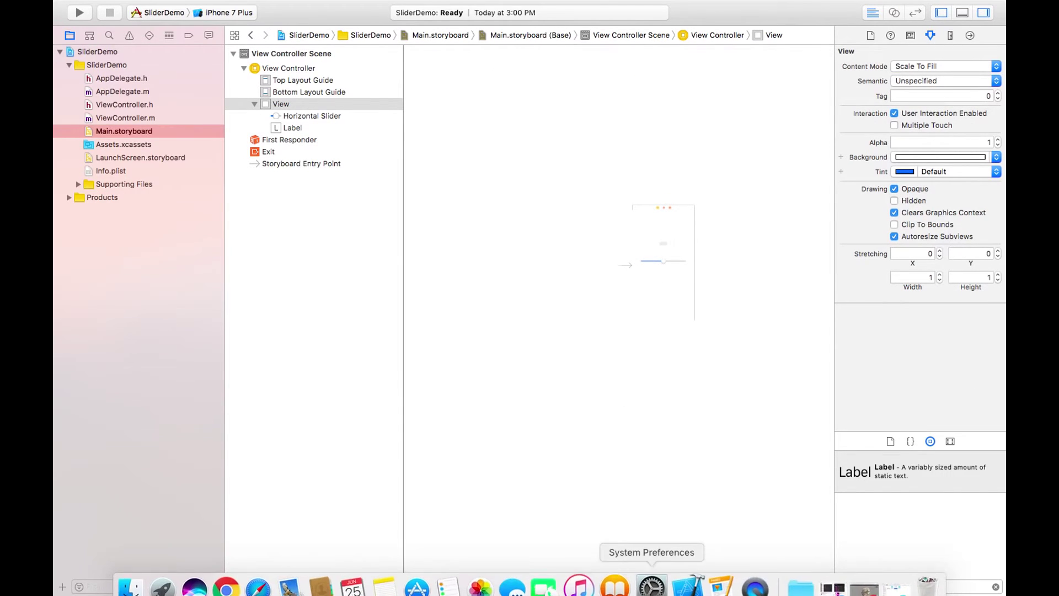
{"action": "left_click", "coordinate": [643, 586]}
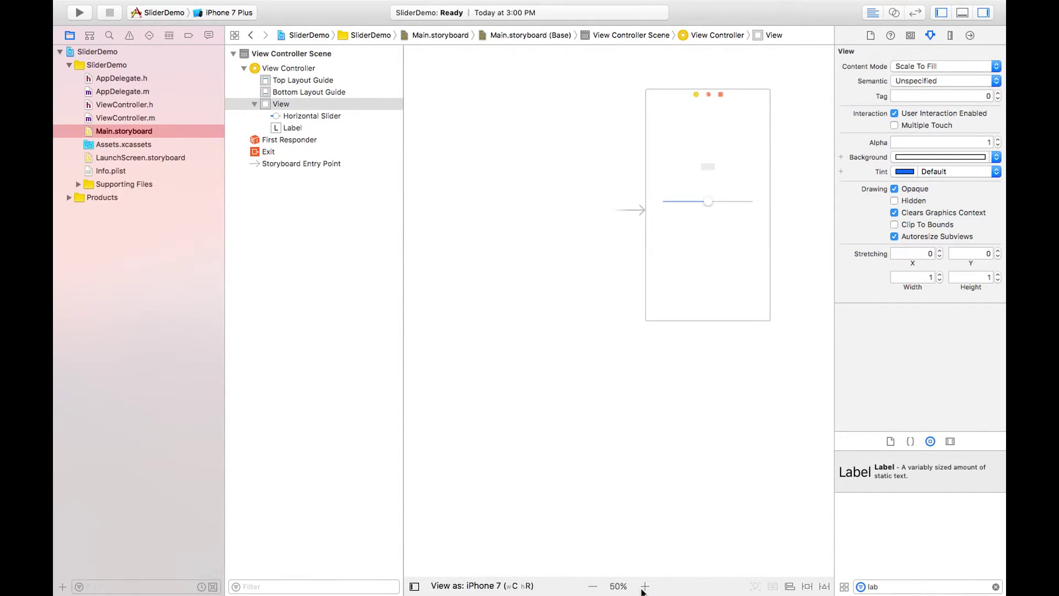
{"action": "left_click", "coordinate": [643, 586]}
{"action": "scroll", "coordinate": [674, 242], "scroll_direction": "down", "scroll_amount": 3}
{"action": "scroll", "coordinate": [675, 243], "scroll_direction": "up", "scroll_amount": 3}
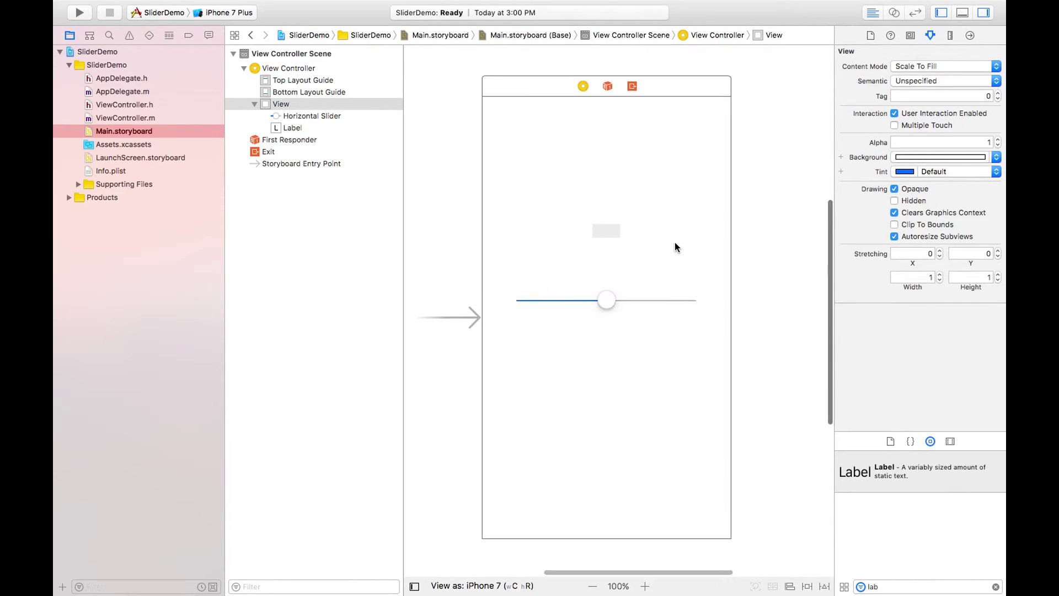
{"action": "left_click", "coordinate": [604, 237]}
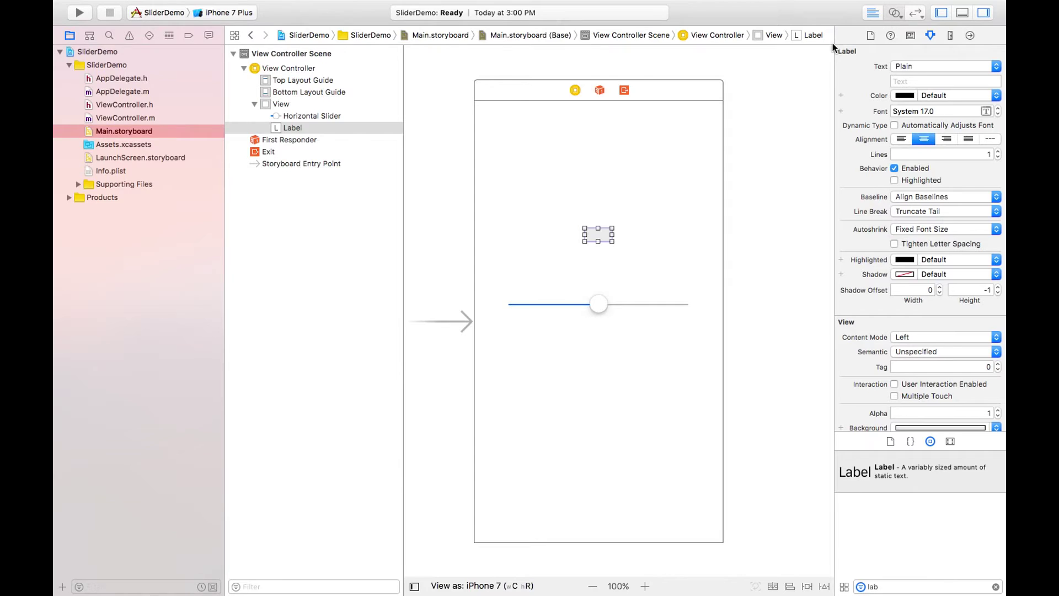
Show ViewController.h in the Assistant editor and connect the label as outlet lblValue
{"action": "left_click", "coordinate": [893, 15]}
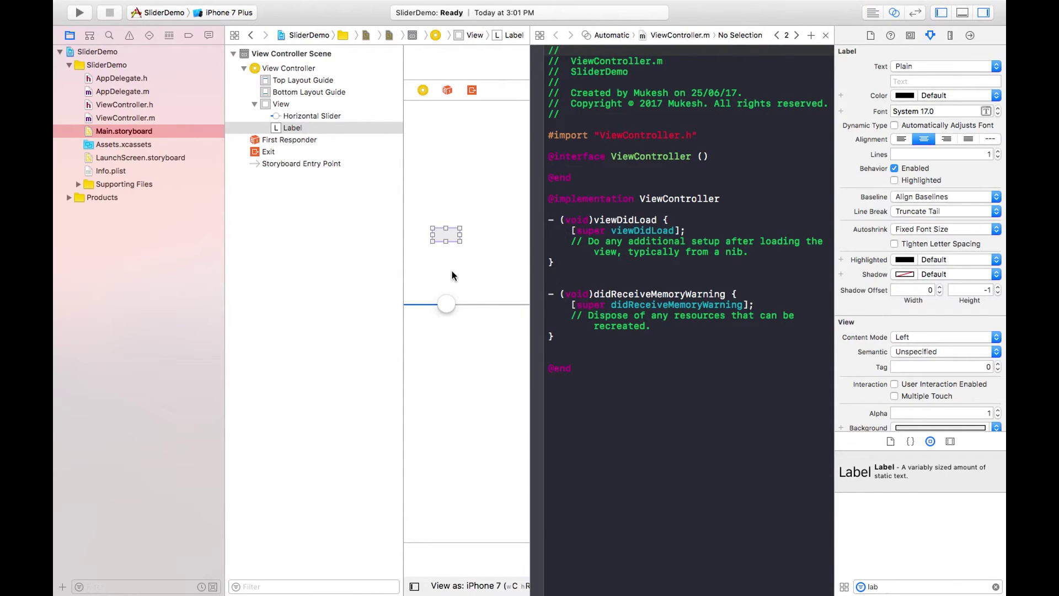
{"action": "left_click", "coordinate": [414, 586]}
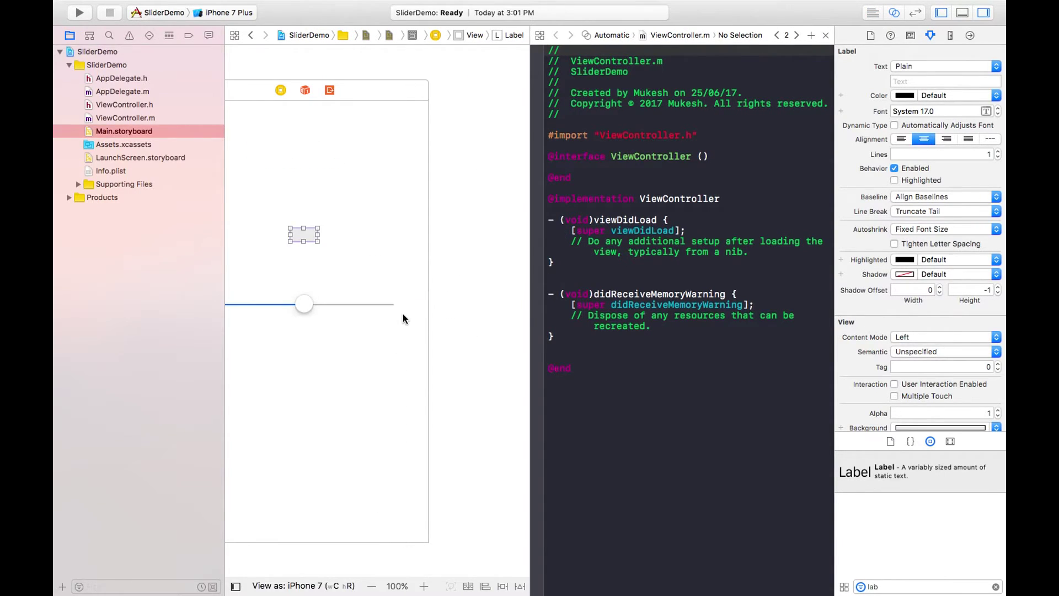
{"action": "left_click", "coordinate": [671, 35]}
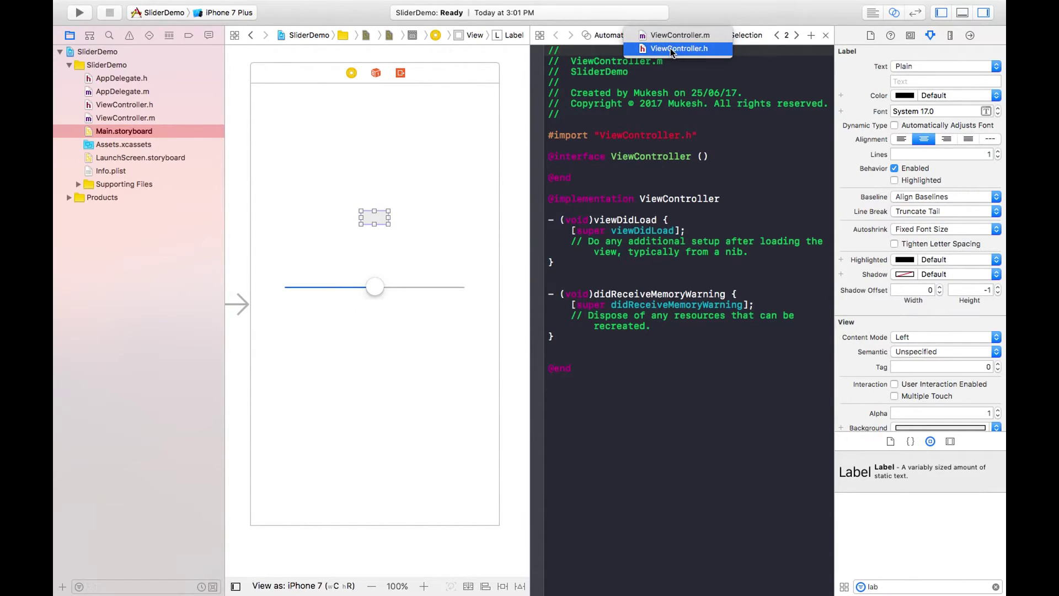
{"action": "left_click", "coordinate": [671, 50]}
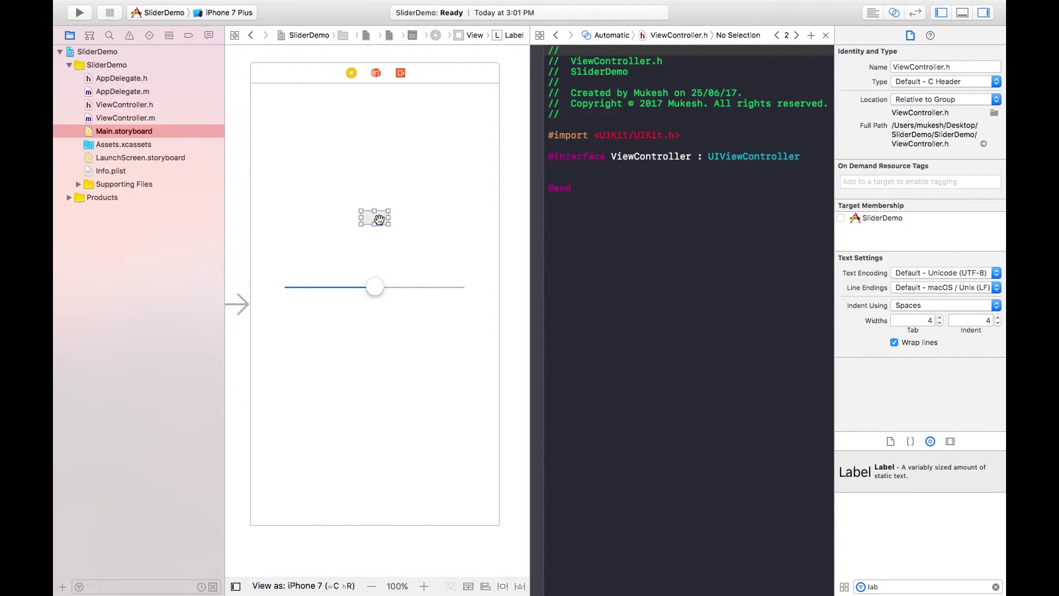
{"action": "left_click_drag", "start_coordinate": [379, 217], "coordinate": [552, 175]}
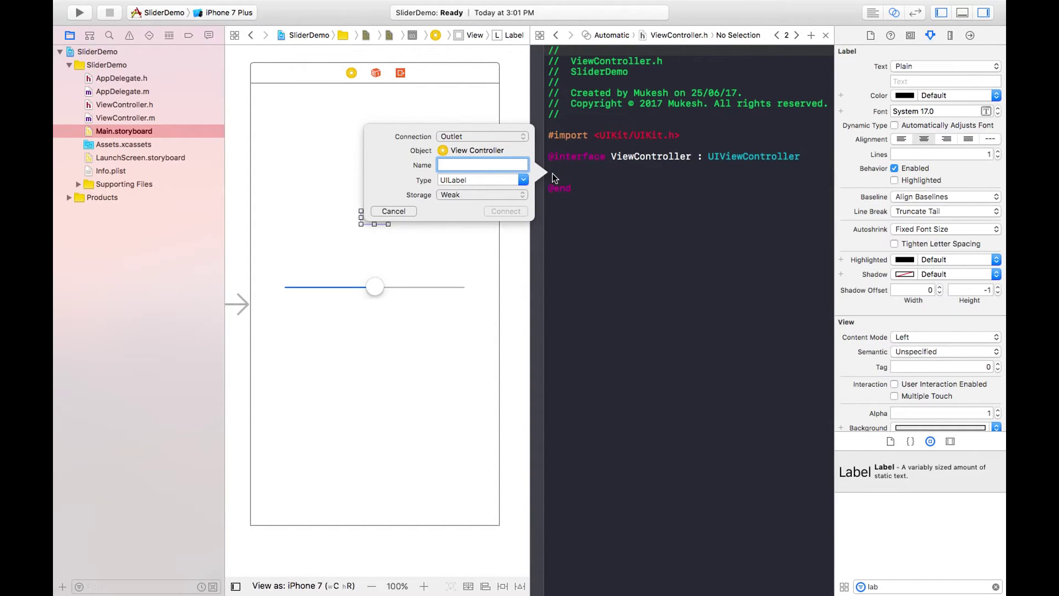
{"action": "type", "text": "lbl"}
{"action": "type", "text": "Value"}
{"action": "key", "text": "Return"}
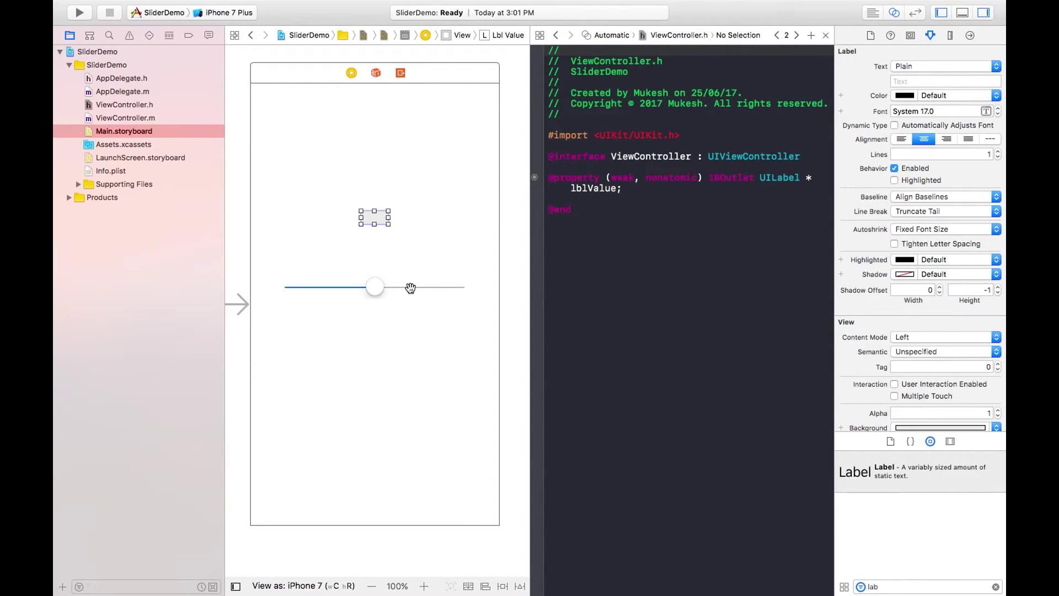
Ctrl-drag the slider into ViewController.h to create an outlet named slider
{"action": "left_click", "coordinate": [410, 288]}
{"action": "right_click", "coordinate": [409, 288]}
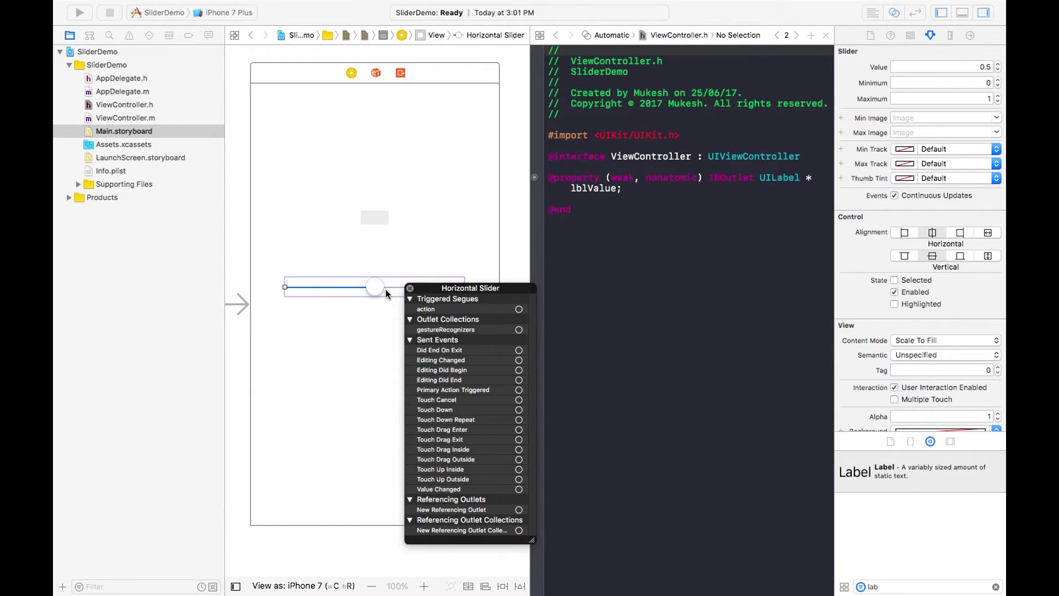
{"action": "left_click", "coordinate": [385, 289]}
{"action": "left_click_drag", "start_coordinate": [385, 290], "coordinate": [560, 202]}
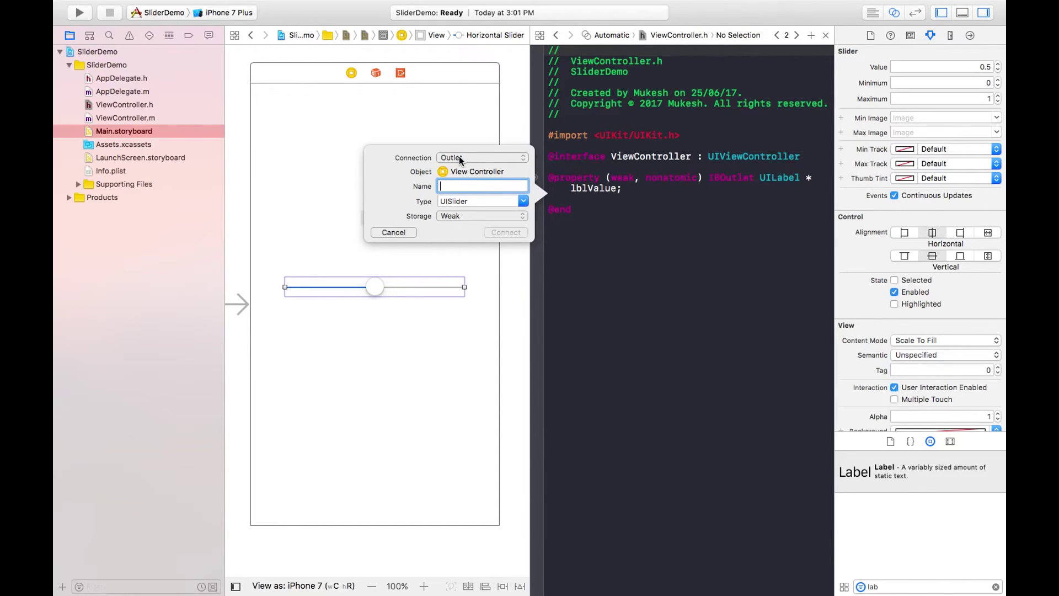
{"action": "type", "text": "slider"}
{"action": "key", "text": "Return"}
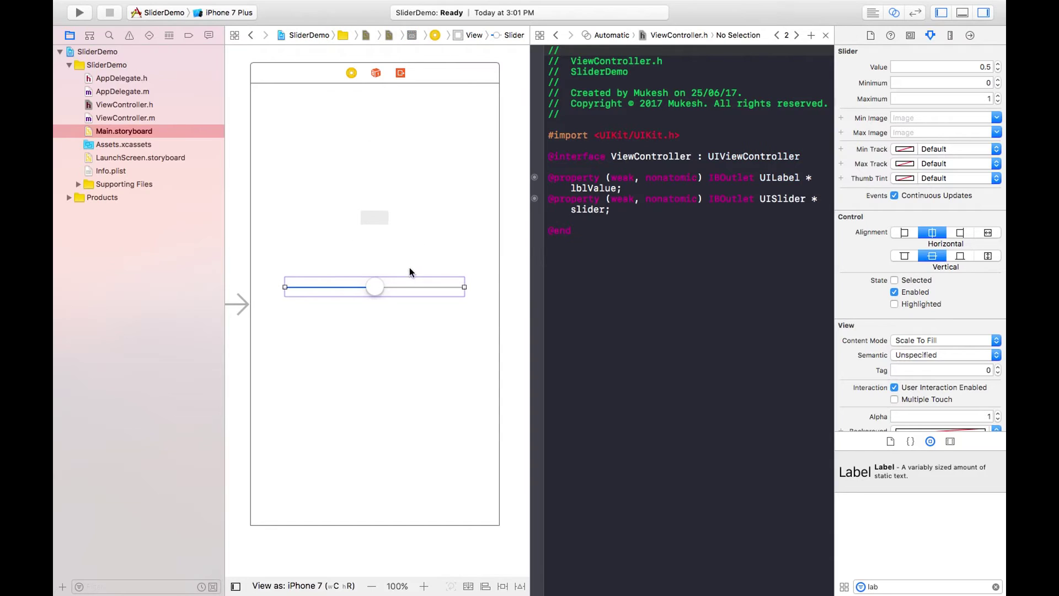
Create a sliderAction Action from the slider in ViewController.h, then close the Assistant editor
{"action": "left_click_drag", "start_coordinate": [410, 285], "coordinate": [551, 224]}
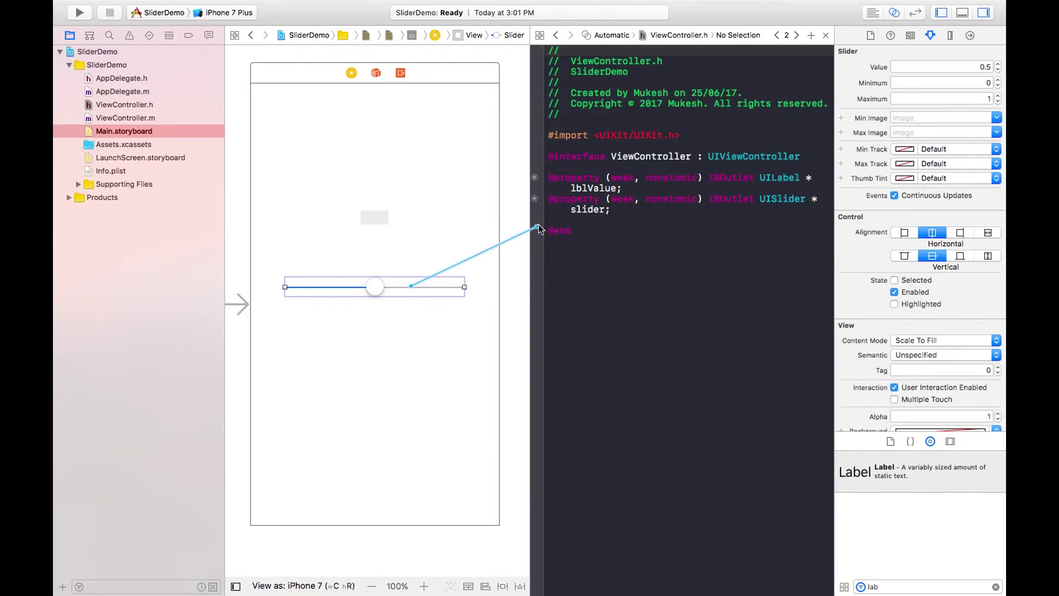
{"action": "left_click", "coordinate": [480, 178]}
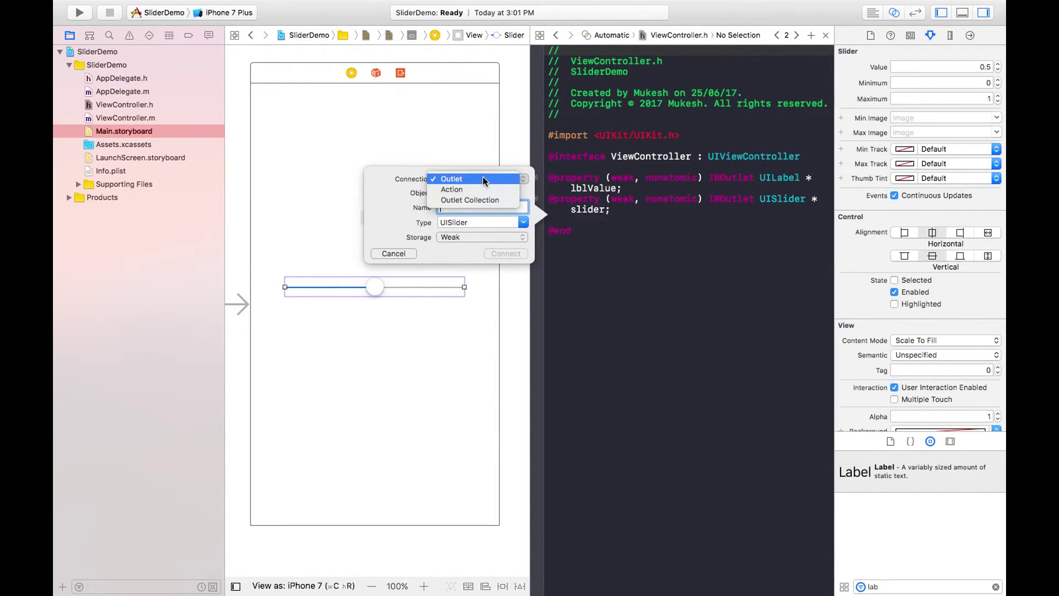
{"action": "left_click", "coordinate": [482, 185]}
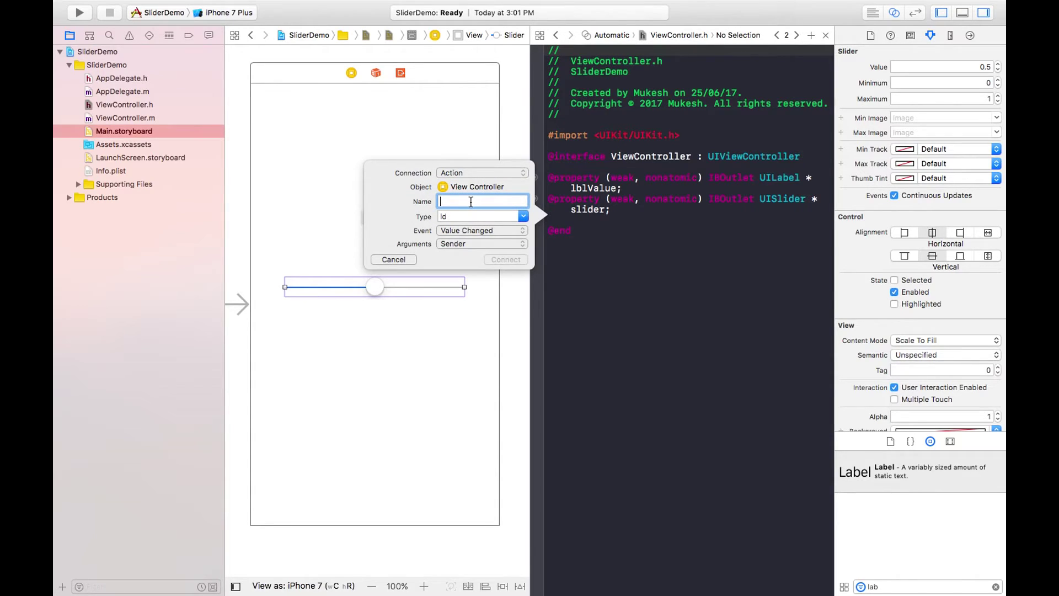
{"action": "type", "text": "slider"}
{"action": "type", "text": "Action"}
{"action": "key", "text": "Return"}
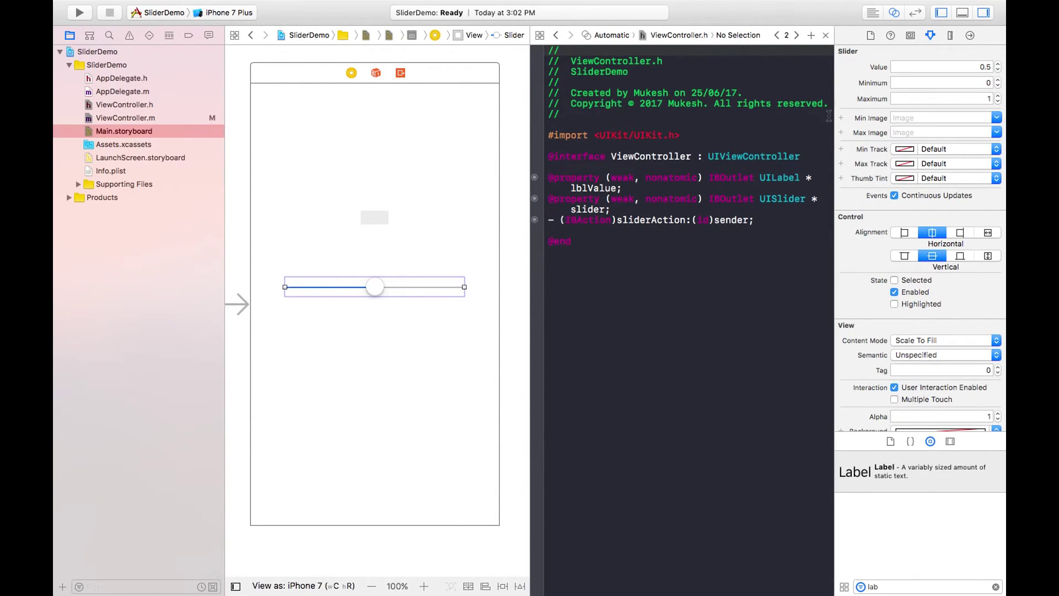
{"action": "left_click", "coordinate": [826, 36]}
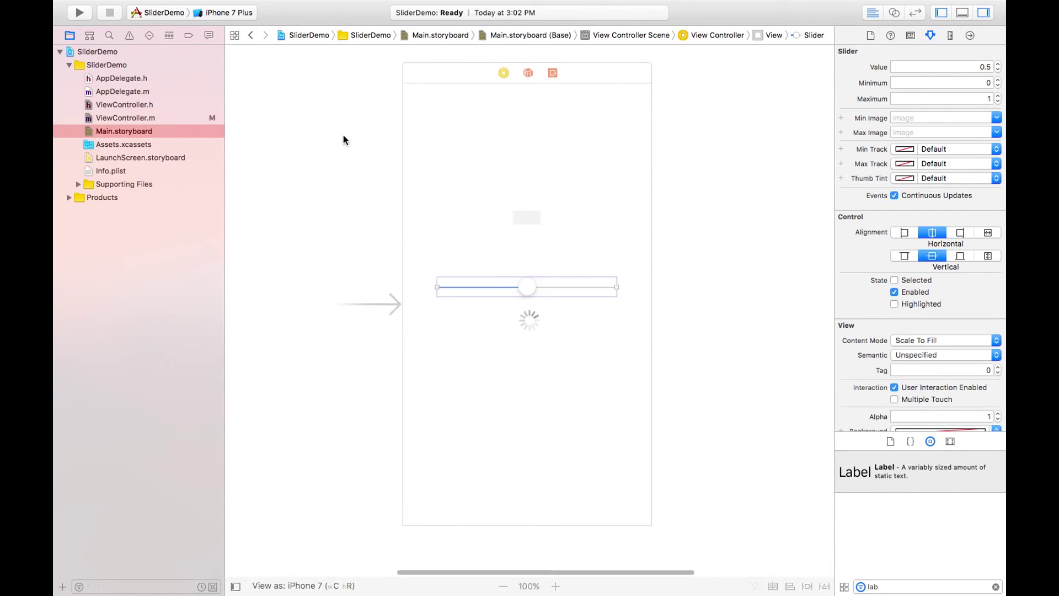
Add a blank line inside sliderAction in ViewController.m, then reopen Main.storyboard
{"action": "left_click", "coordinate": [143, 120]}
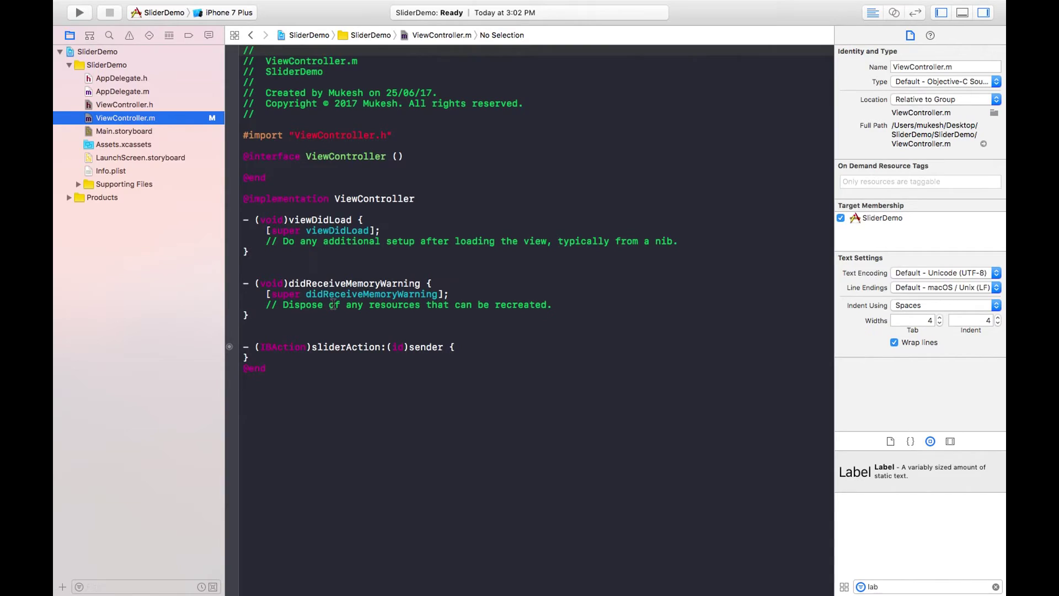
{"action": "left_click", "coordinate": [468, 347]}
{"action": "key", "text": "Return"}
{"action": "key", "text": "Return"}
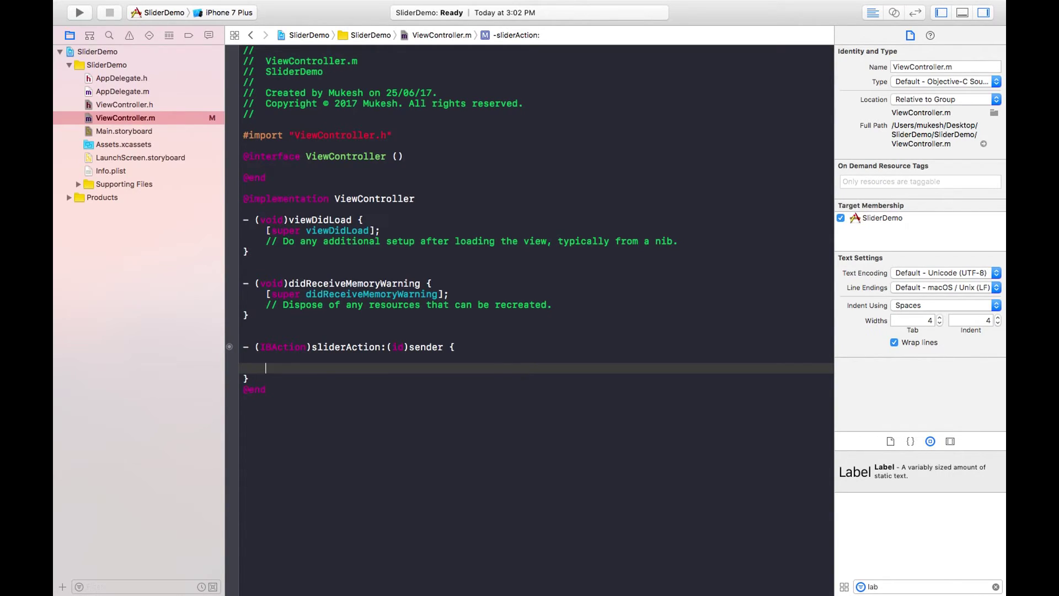
{"action": "left_click", "coordinate": [142, 135]}
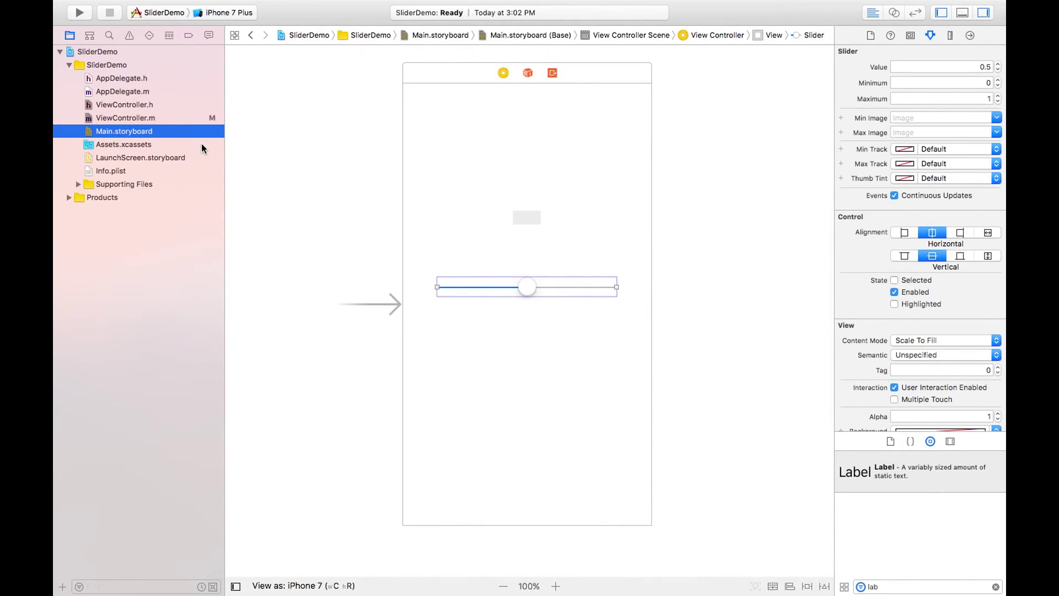
Set the slider's value to 0, minimum 0 and maximum 10, then deselect it
{"action": "left_click", "coordinate": [517, 324]}
{"action": "left_click", "coordinate": [533, 288]}
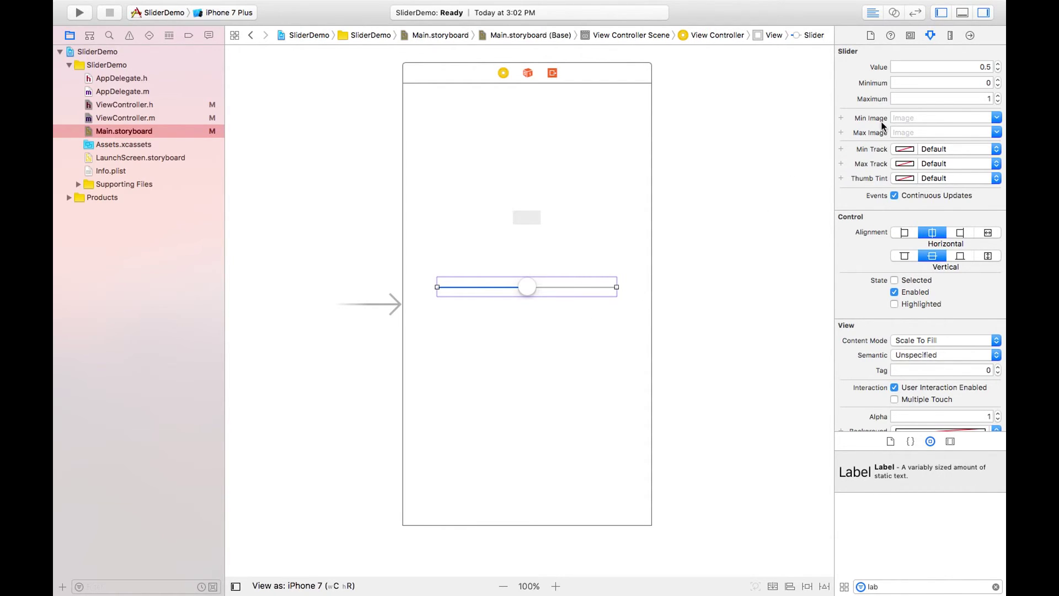
{"action": "left_click", "coordinate": [979, 67]}
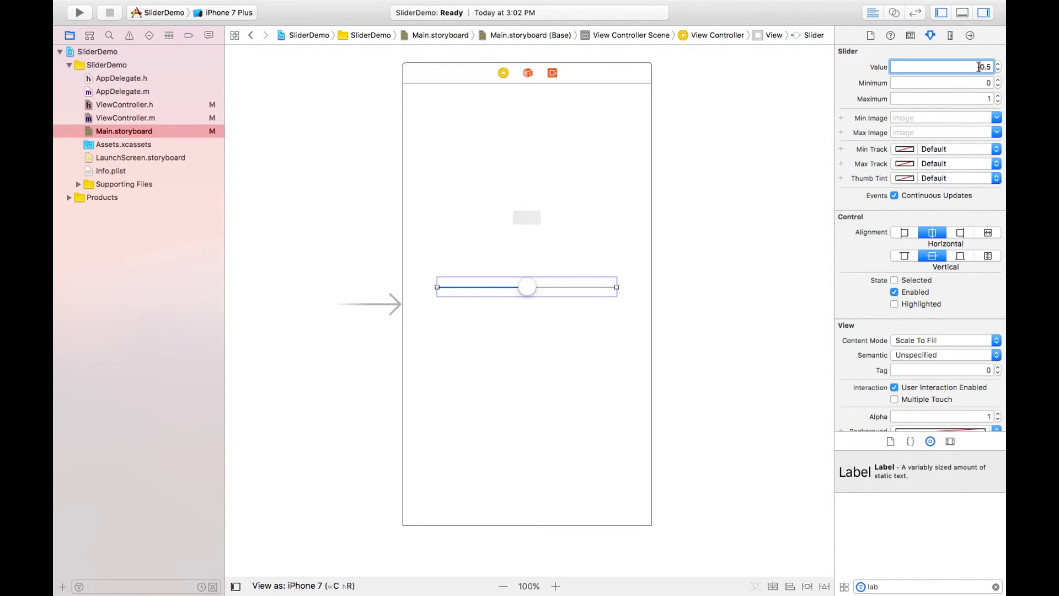
{"action": "type", "text": "0"}
{"action": "left_click", "coordinate": [980, 99]}
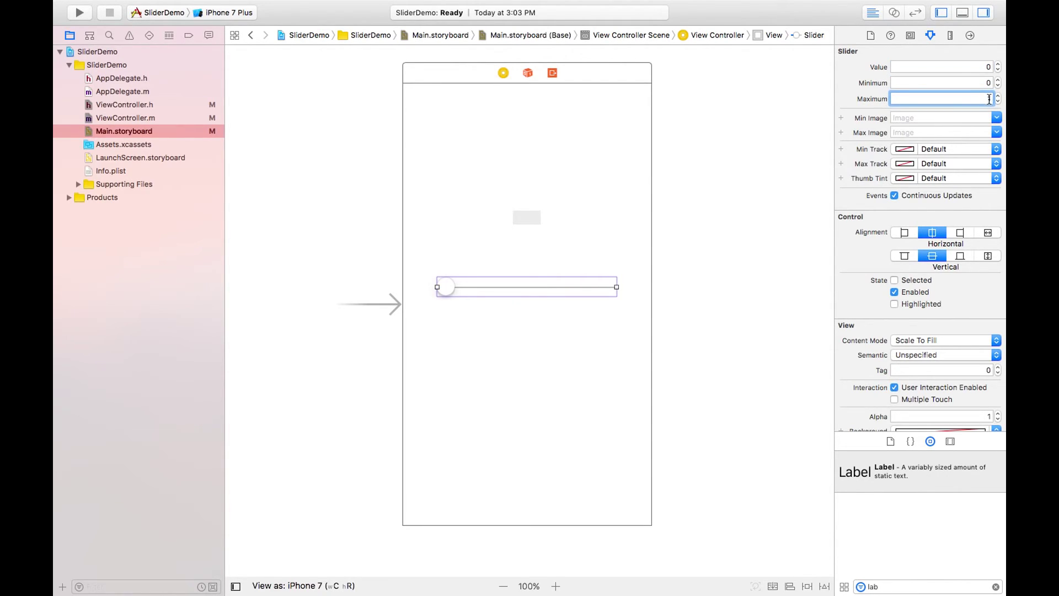
{"action": "type", "text": "10"}
{"action": "left_click", "coordinate": [593, 349]}
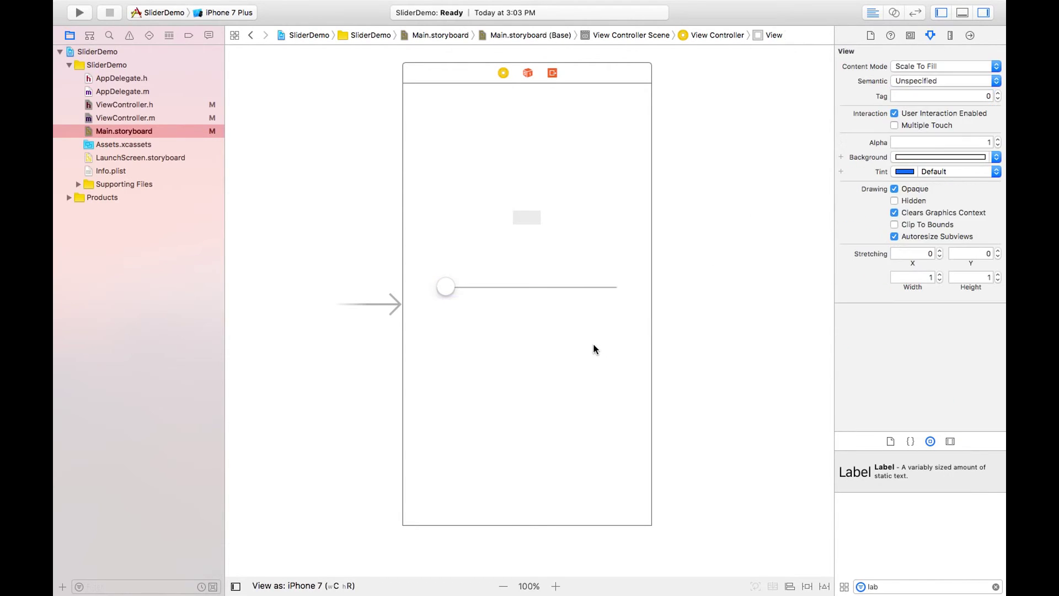
In sliderAction, write self.lblValue.text = [NSString stringWithFormat:@"%f", _slider.value]; using autocomplete
{"action": "left_click", "coordinate": [151, 118]}
{"action": "left_click", "coordinate": [333, 362]}
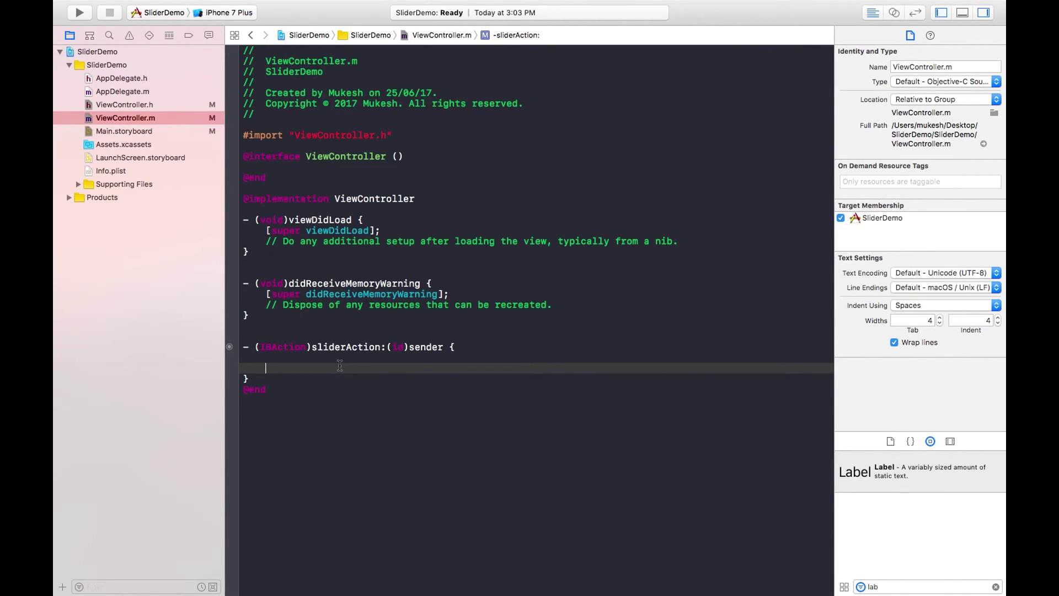
{"action": "type", "text": "self."}
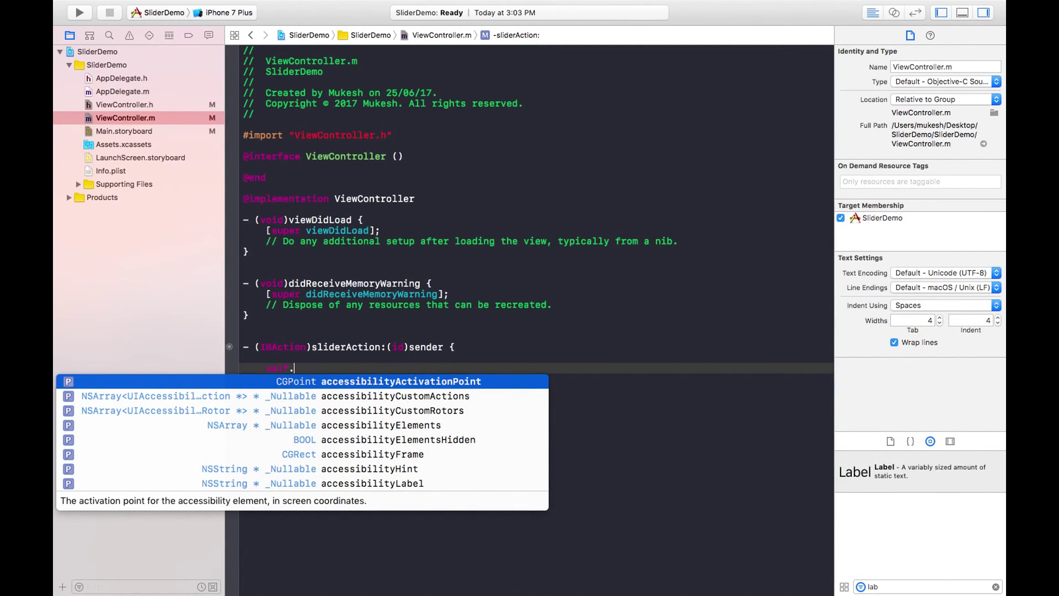
{"action": "type", "text": "lbl"}
{"action": "key", "text": "Return"}
{"action": "type", "text": "."}
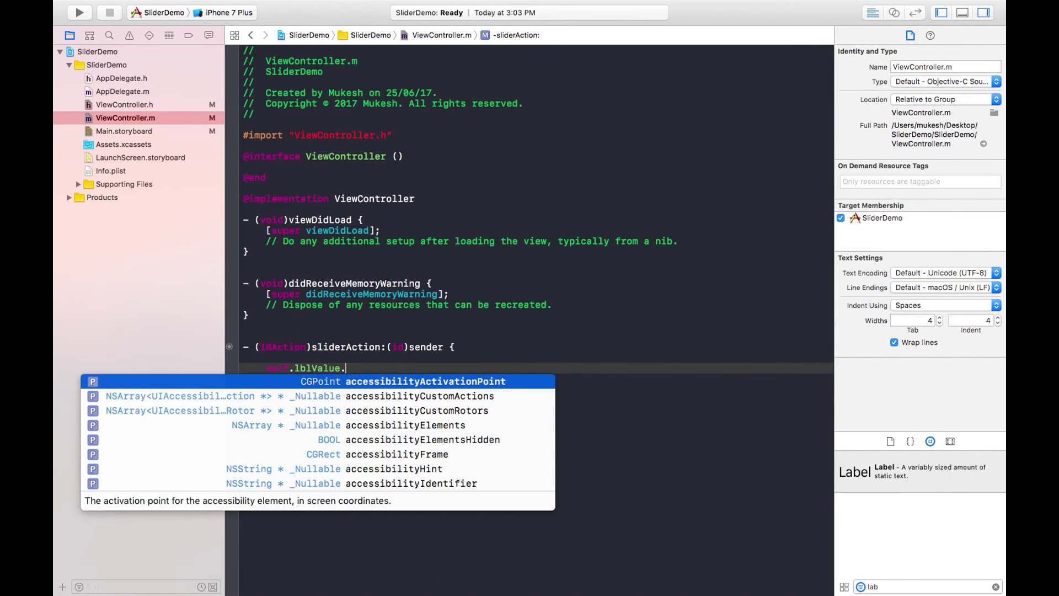
{"action": "type", "text": "tex"}
{"action": "key", "text": "Return"}
{"action": "type", "text": "= "}
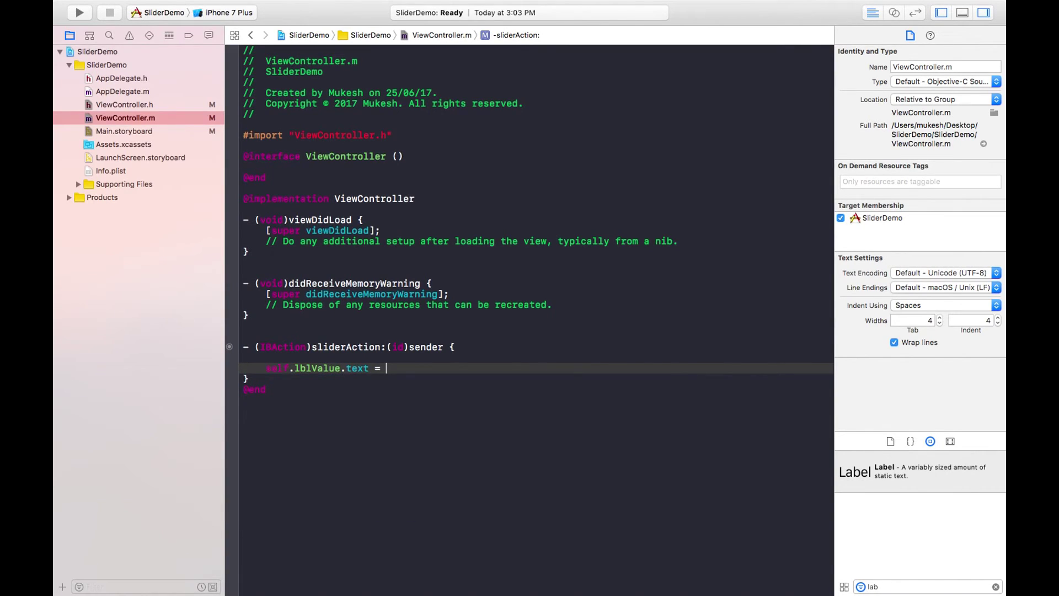
{"action": "type", "text": "["}
{"action": "type", "text": "NS"}
{"action": "type", "text": "Str"}
{"action": "key", "text": "Return"}
{"action": "type", "text": "st"}
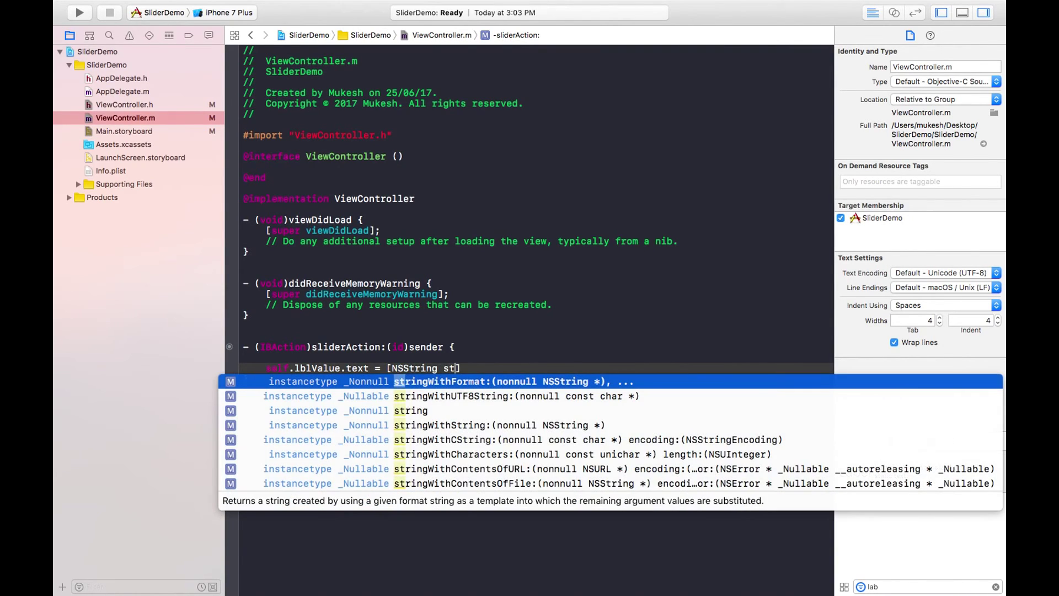
{"action": "type", "text": "ring"}
{"action": "key", "text": "Return"}
{"action": "type", "text": "@"}
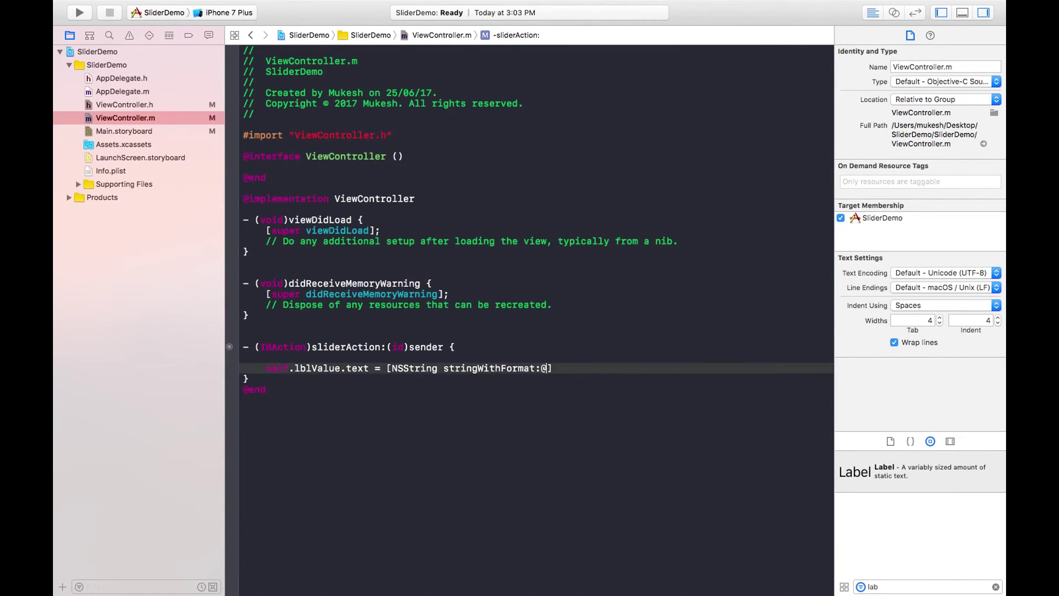
{"action": "type", "text": "\"%"}
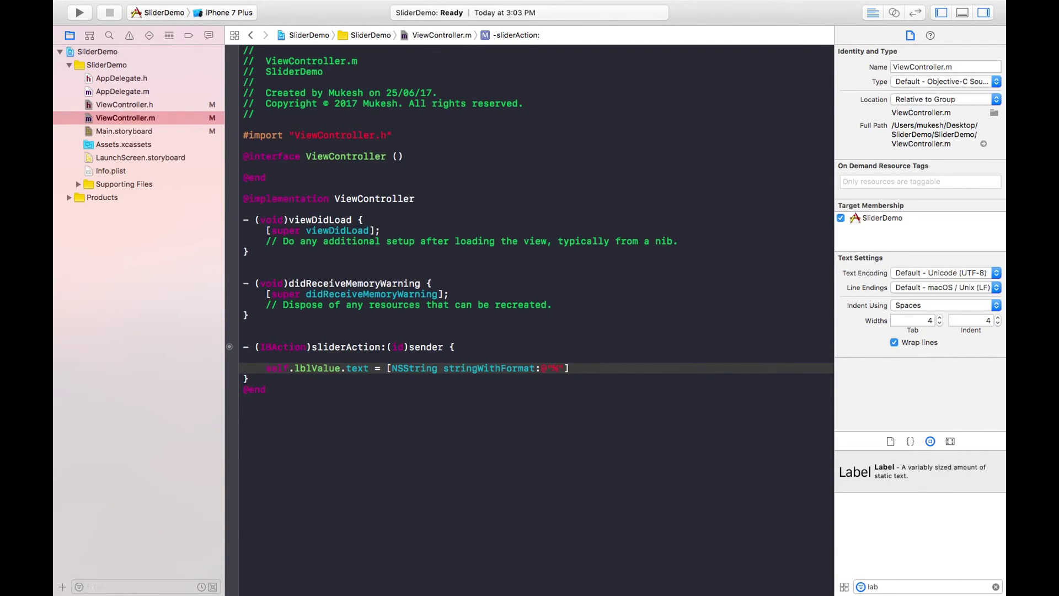
{"action": "type", "text": "f\""}
{"action": "type", "text": ", slid"}
{"action": "type", "text": "er"}
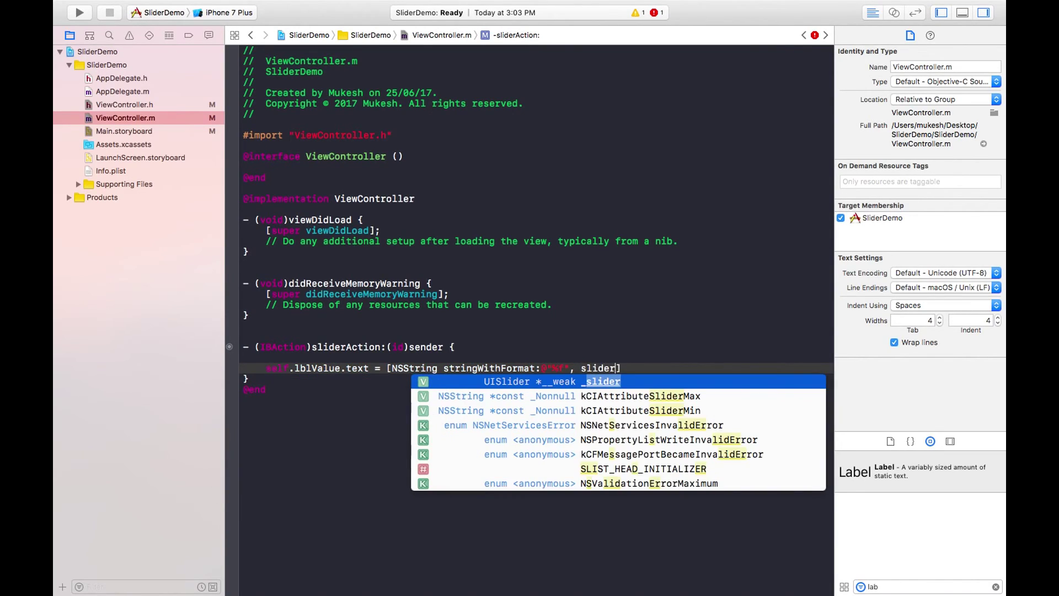
{"action": "key", "text": "Return"}
{"action": "type", "text": ".va"}
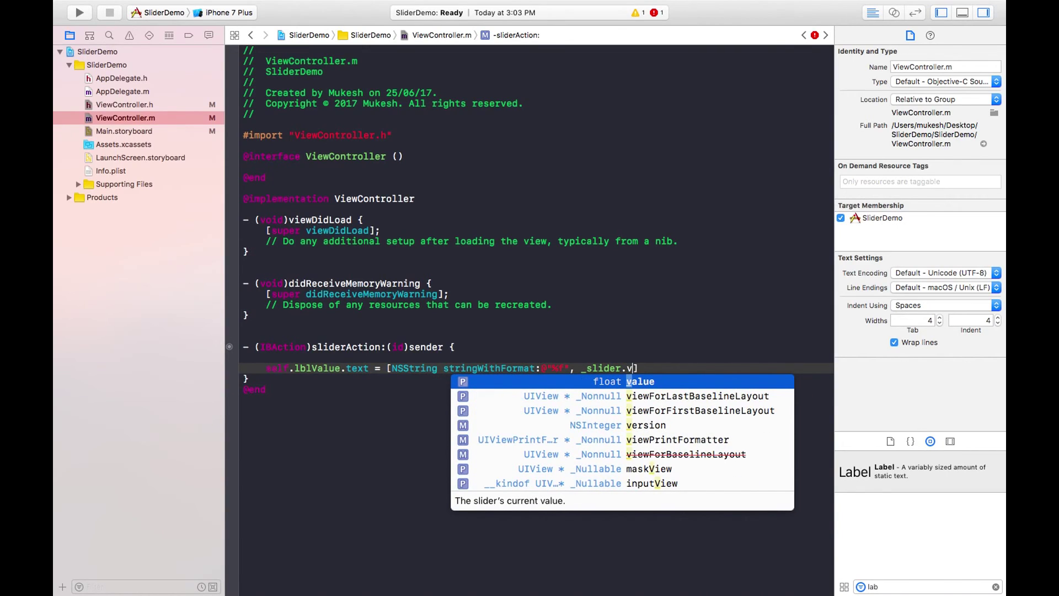
{"action": "type", "text": "l"}
{"action": "key", "text": "Return"}
{"action": "type", "text": "]"}
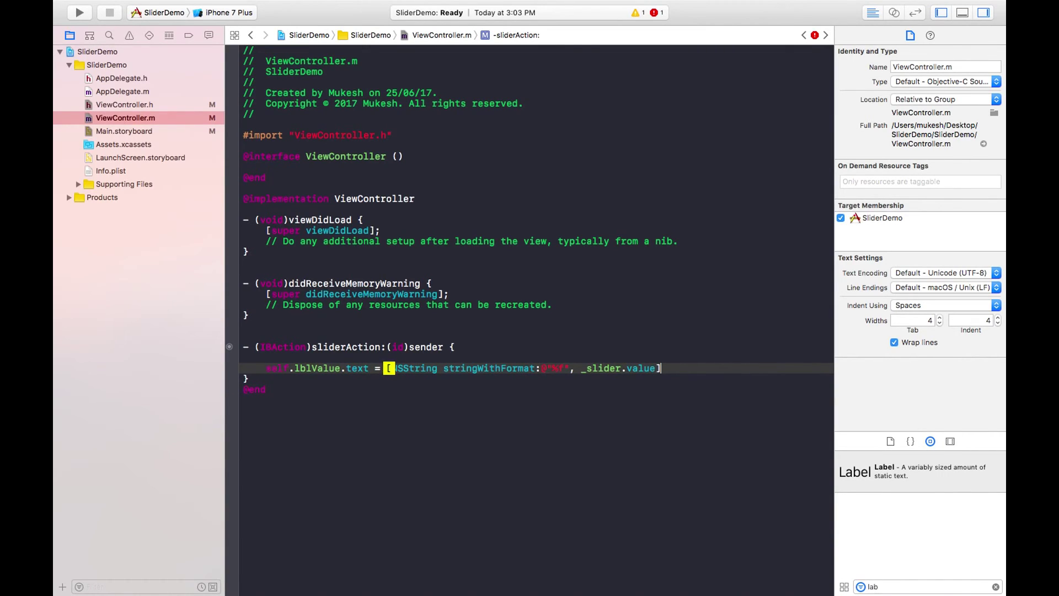
{"action": "type", "text": ";"}
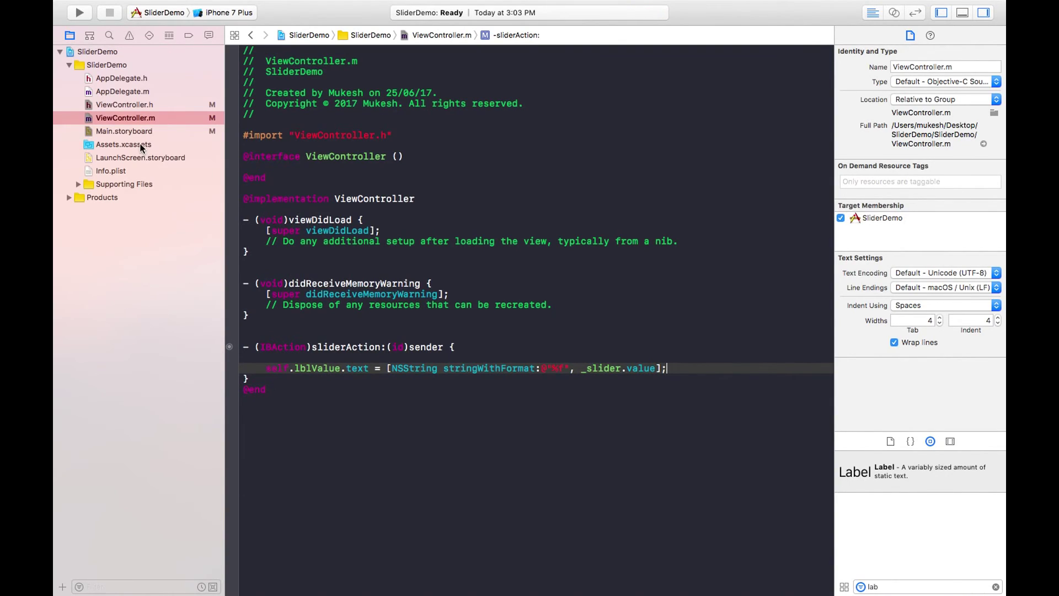
Switch the run destination to the iPhone 7 simulator and launch SliderDemo
{"action": "left_click", "coordinate": [223, 13]}
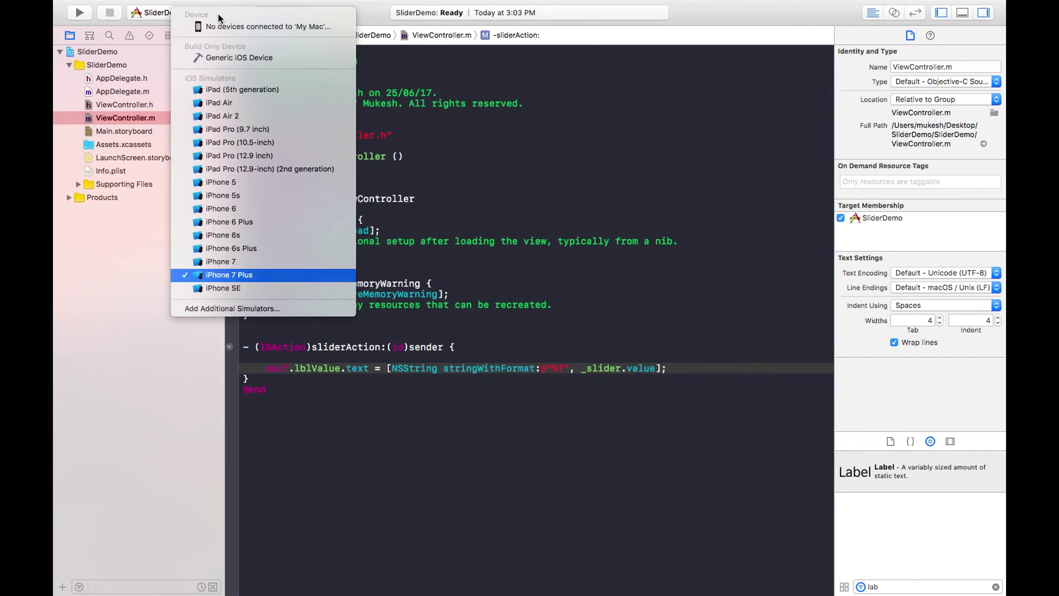
{"action": "left_click", "coordinate": [221, 262]}
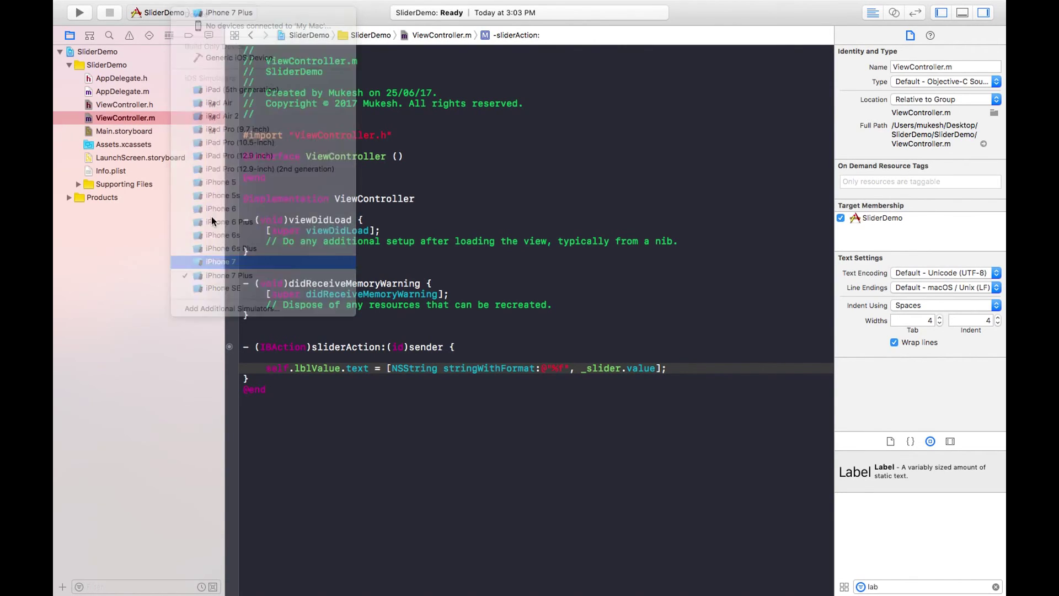
{"action": "left_click", "coordinate": [79, 12]}
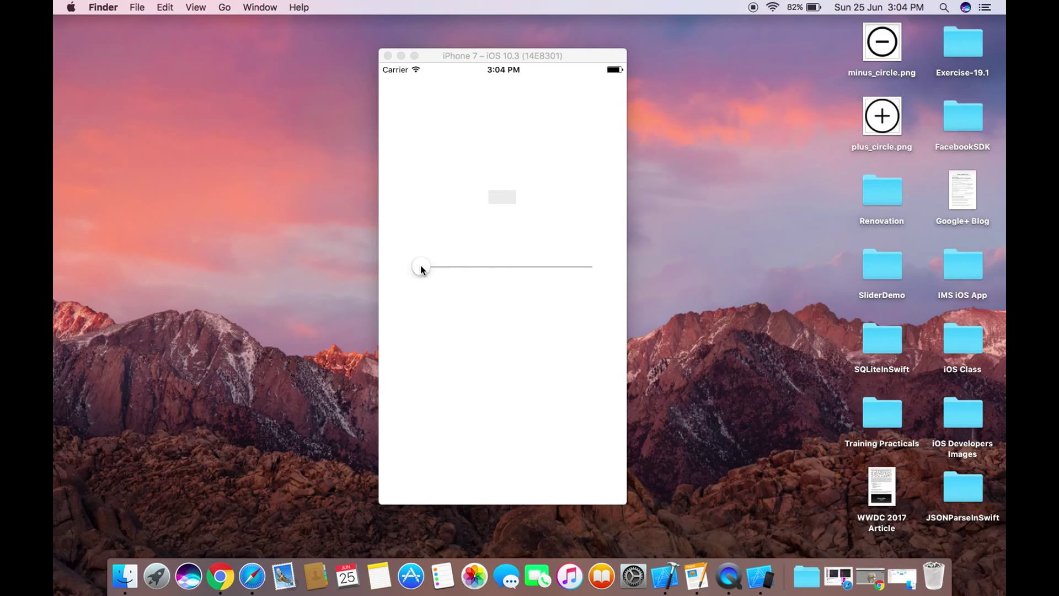
Drag the slider to see the label show truncated decimal values, then return to Xcode
{"action": "mouse_move", "coordinate": [420, 265]}
{"action": "left_mouse_down"}
{"action": "mouse_move", "coordinate": [456, 267]}
{"action": "mouse_move", "coordinate": [408, 269]}
{"action": "mouse_move", "coordinate": [583, 267]}
{"action": "mouse_move", "coordinate": [413, 267]}
{"action": "left_mouse_up"}
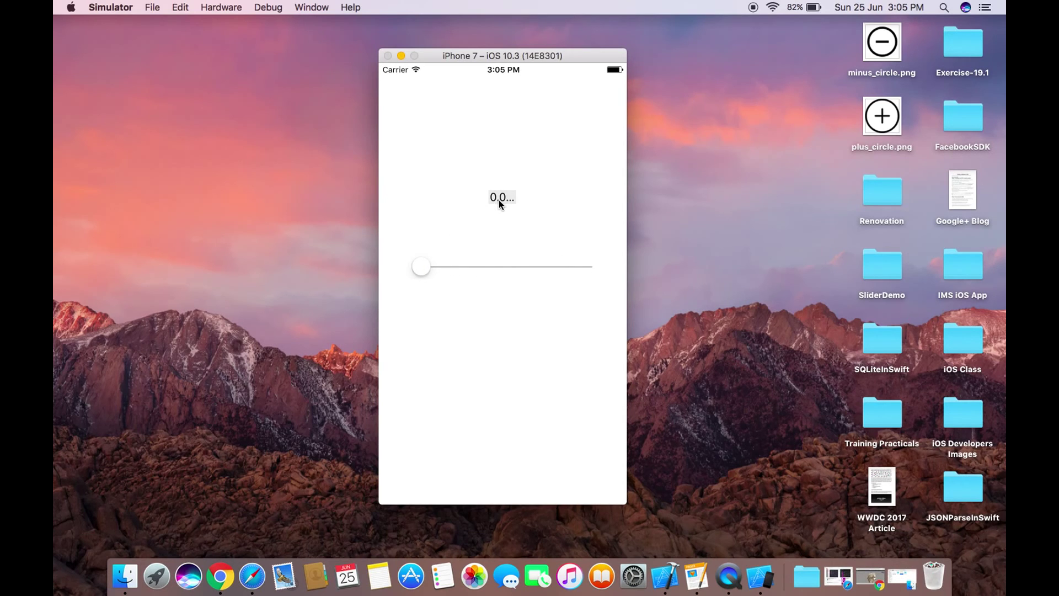
{"action": "key", "text": "super+Tab"}
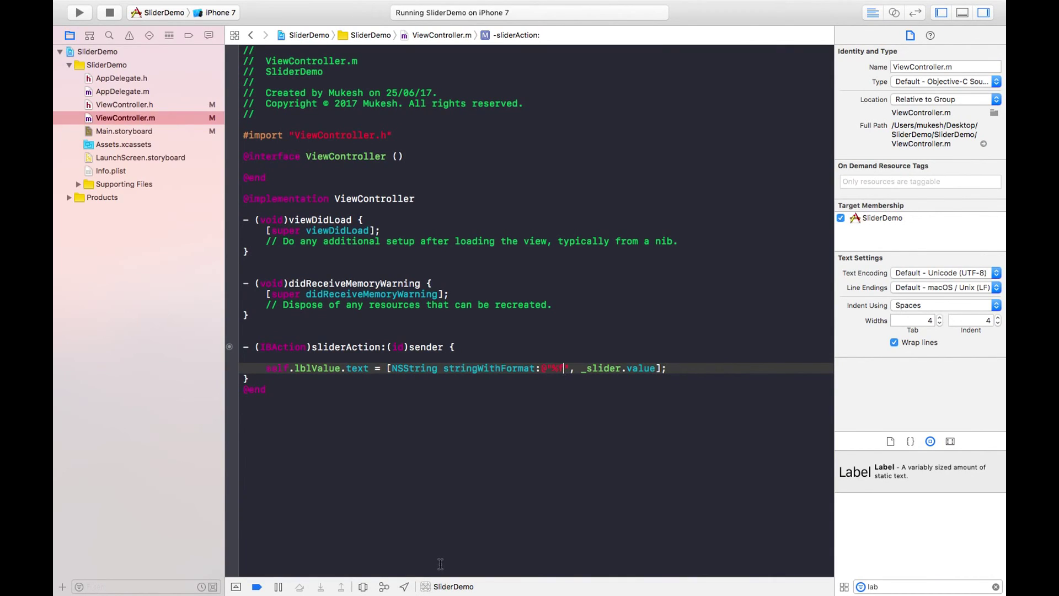
{"action": "type", "text": "0.0"}
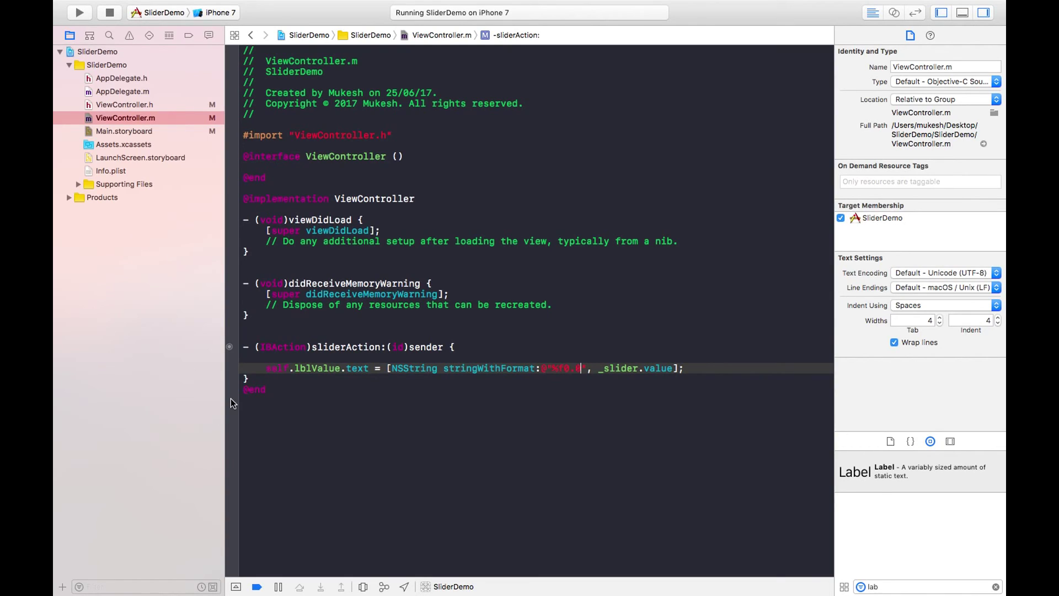
Remove the misplaced 0.0 from sliderAction's format string and stop the running app
{"action": "key", "text": "BackSpace"}
{"action": "key", "text": "BackSpace"}
{"action": "key", "text": "BackSpace"}
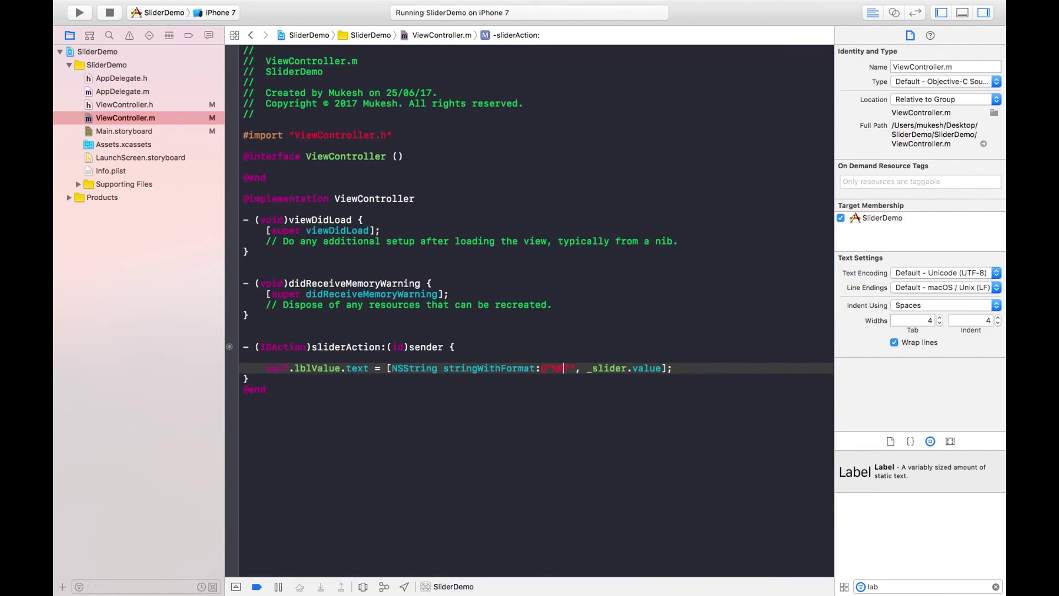
{"action": "type", "text": "0.0"}
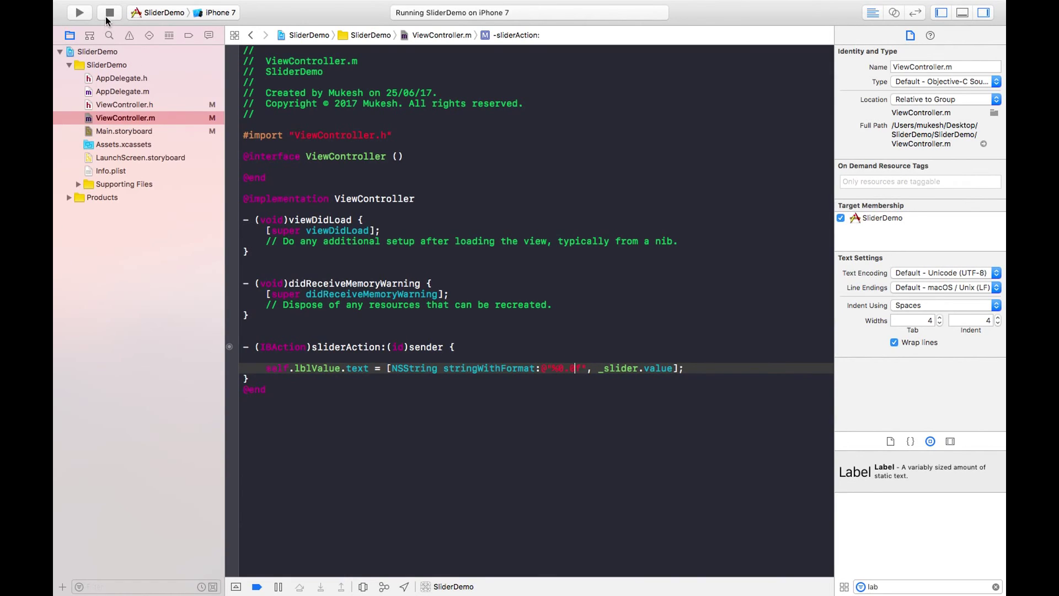
{"action": "left_click", "coordinate": [108, 12]}
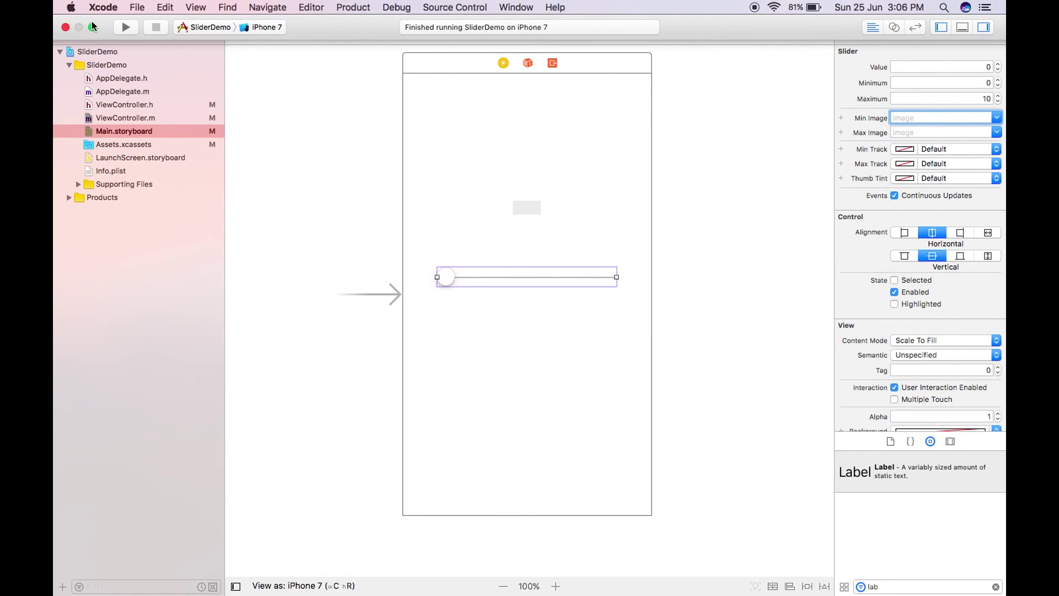
Rebuild and launch SliderDemo, then drag the slider right to show whole-number values
{"action": "left_click", "coordinate": [126, 27]}
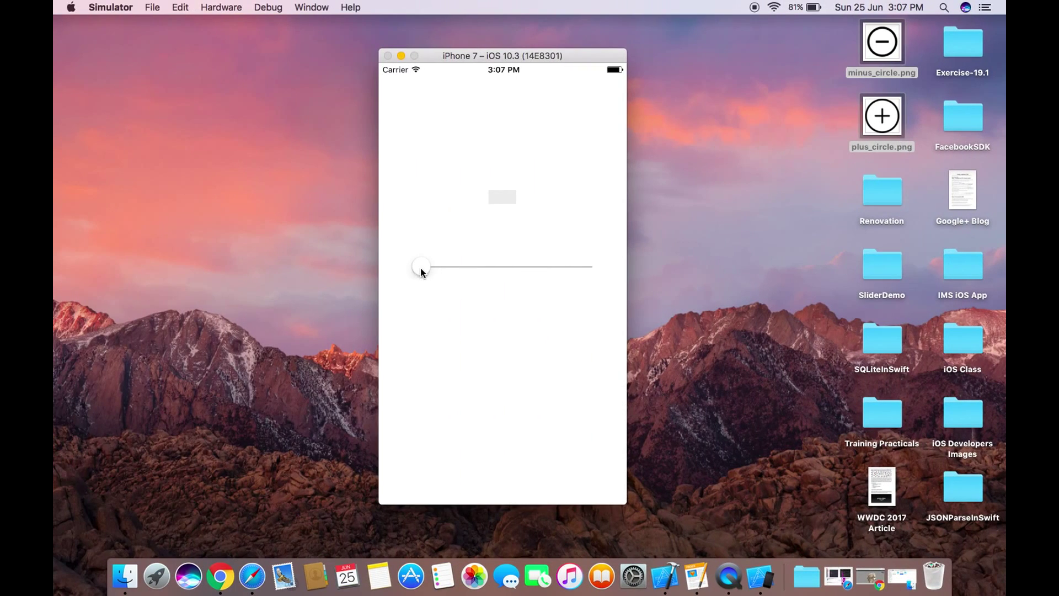
{"action": "mouse_move", "coordinate": [420, 268]}
{"action": "left_mouse_down"}
{"action": "mouse_move", "coordinate": [603, 270]}
{"action": "mouse_move", "coordinate": [404, 263]}
{"action": "mouse_move", "coordinate": [594, 267]}
{"action": "mouse_move", "coordinate": [469, 267]}
{"action": "mouse_move", "coordinate": [518, 269]}
{"action": "left_mouse_up"}
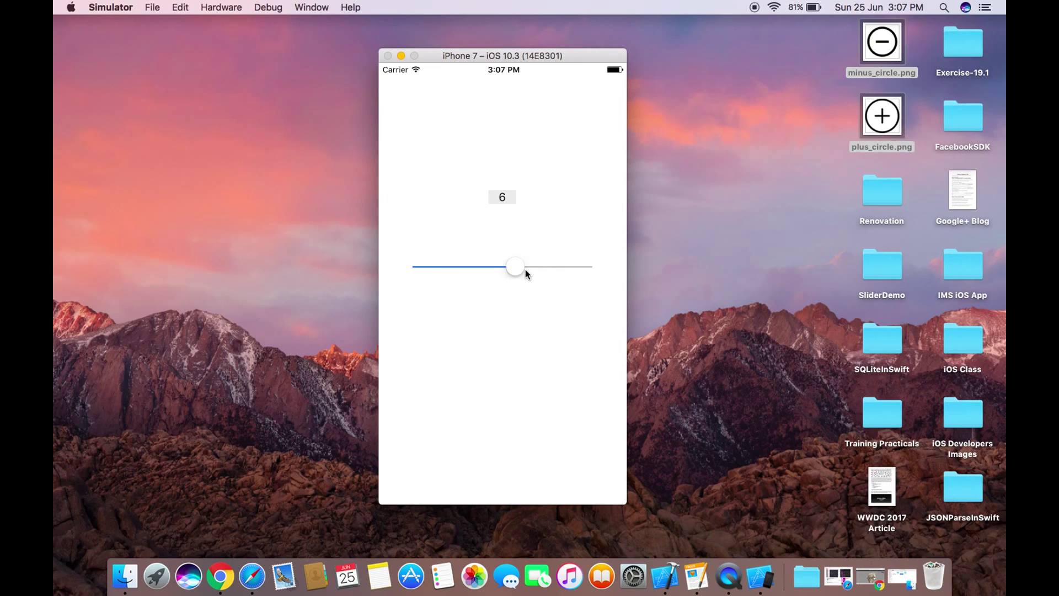